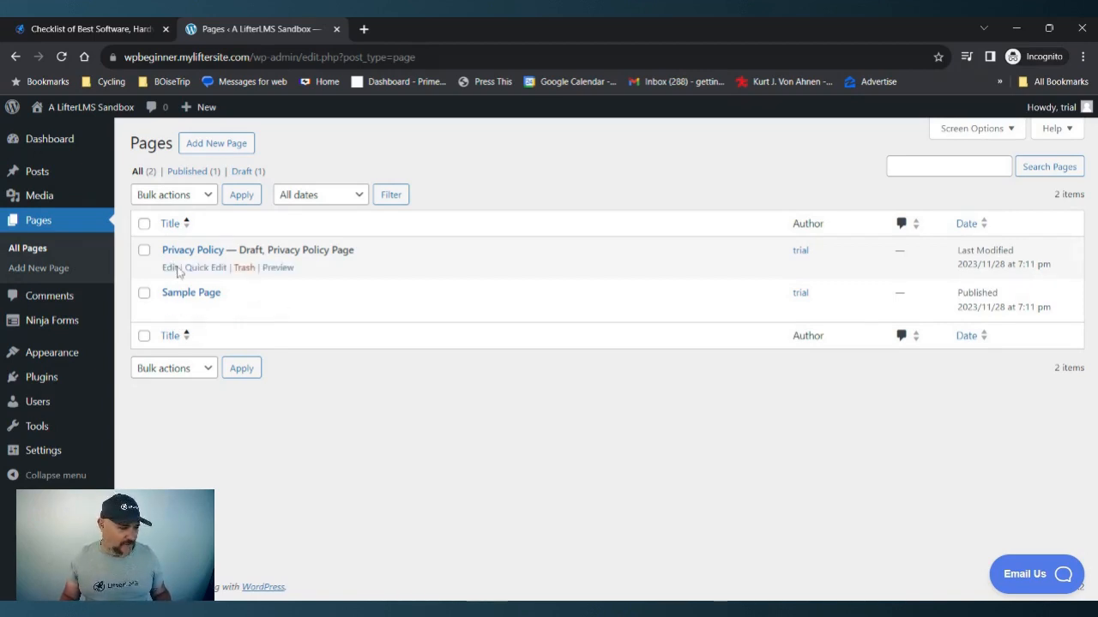
Create a new page titled "Latest Posts" and publish it.
{"action": "left_click", "coordinate": [218, 144]}
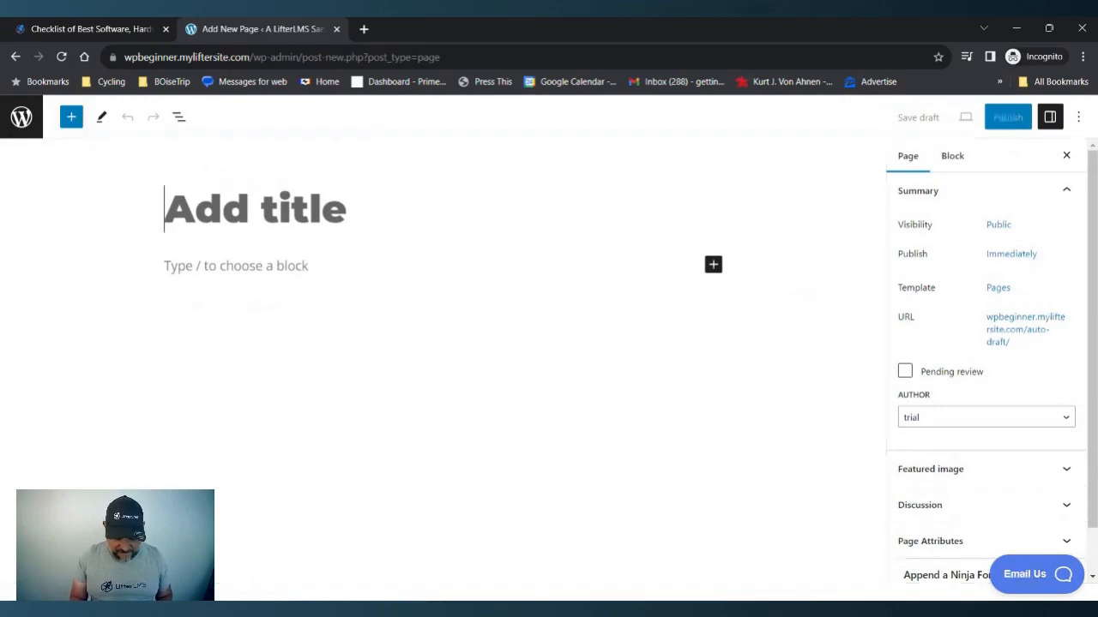
{"action": "type", "text": "Las"}
{"action": "key", "text": "BackSpace"}
{"action": "type", "text": "test P"}
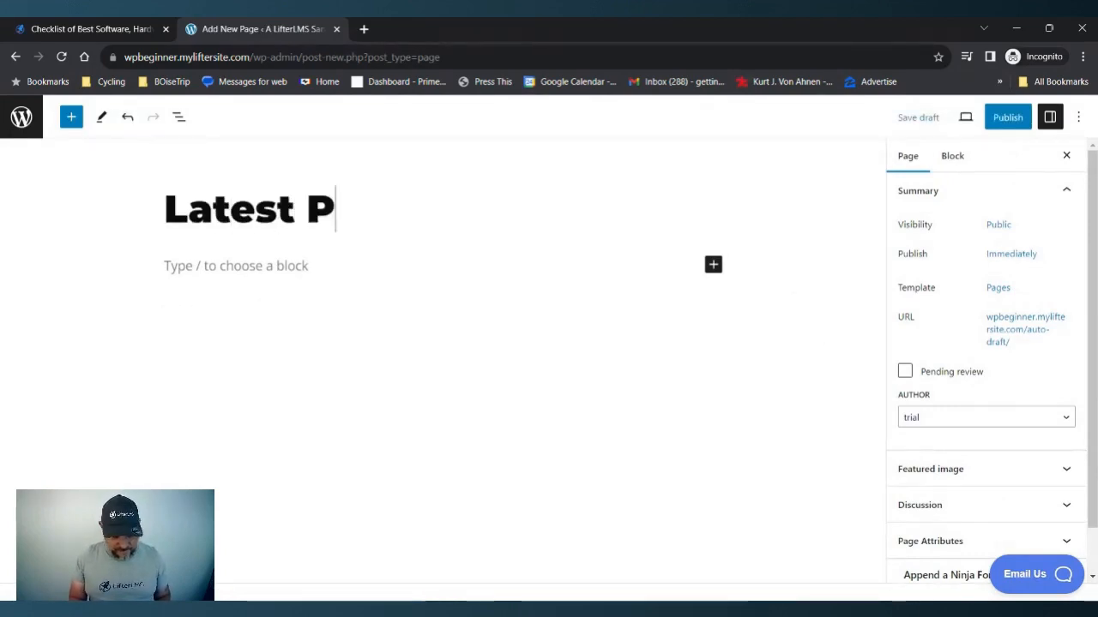
{"action": "type", "text": "osts"}
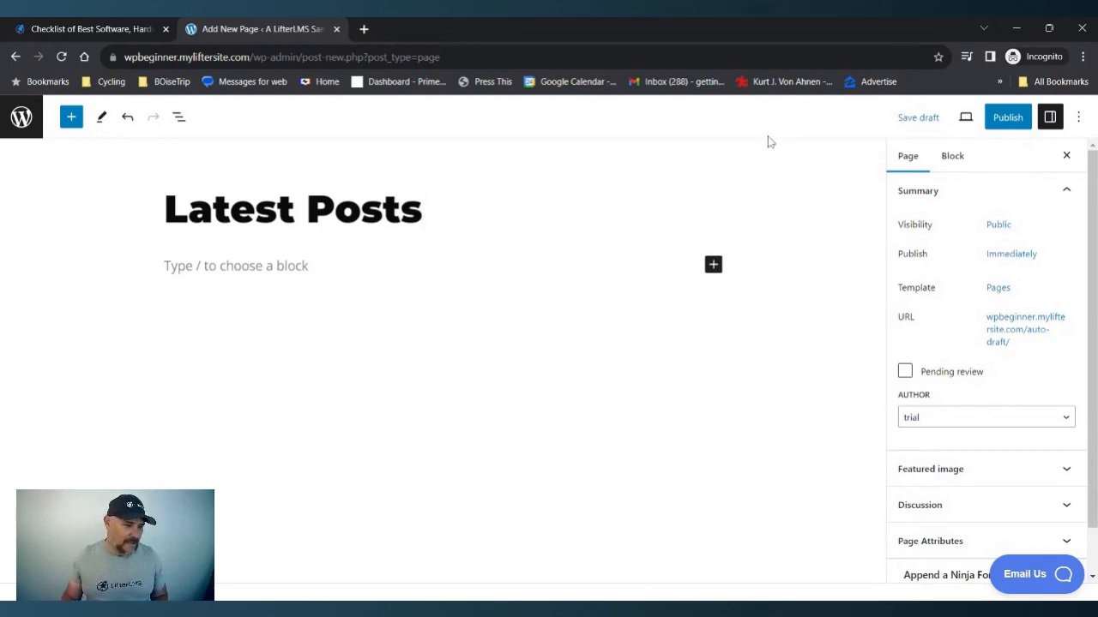
{"action": "left_click", "coordinate": [1007, 120]}
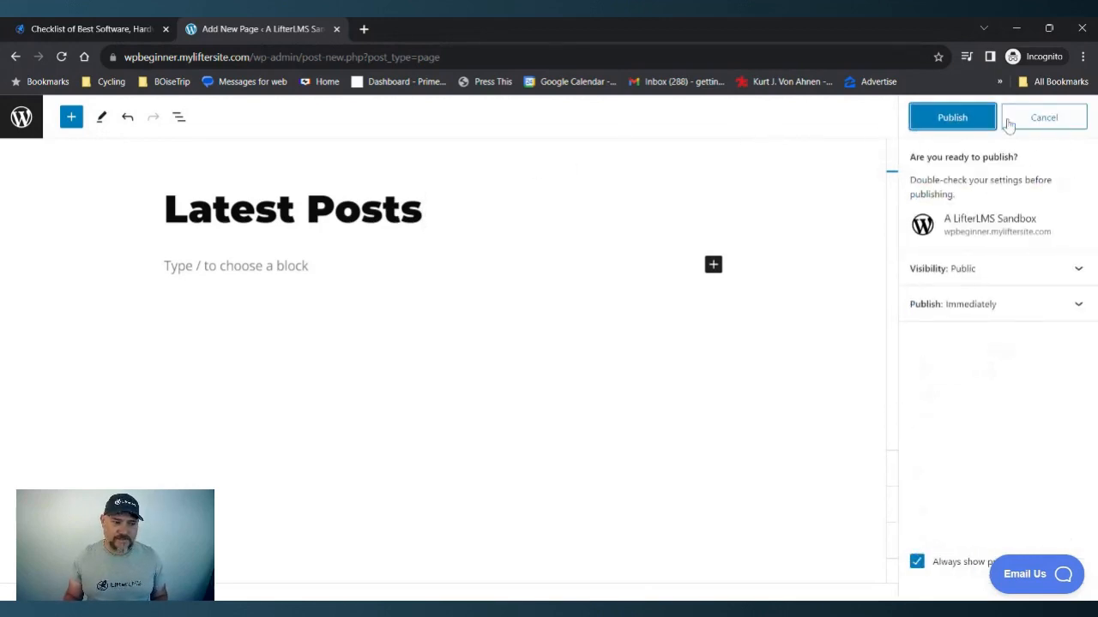
{"action": "left_click", "coordinate": [964, 124]}
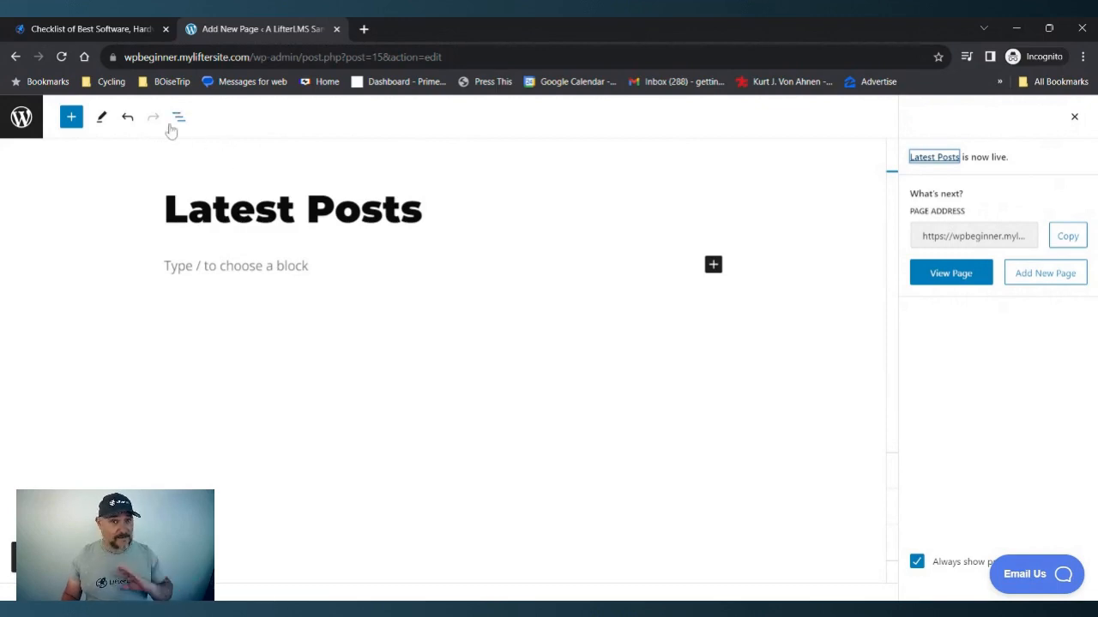
Return to the page list and start another new page titled "Home".
{"action": "left_click", "coordinate": [22, 119]}
{"action": "mouse_move", "coordinate": [171, 271]}
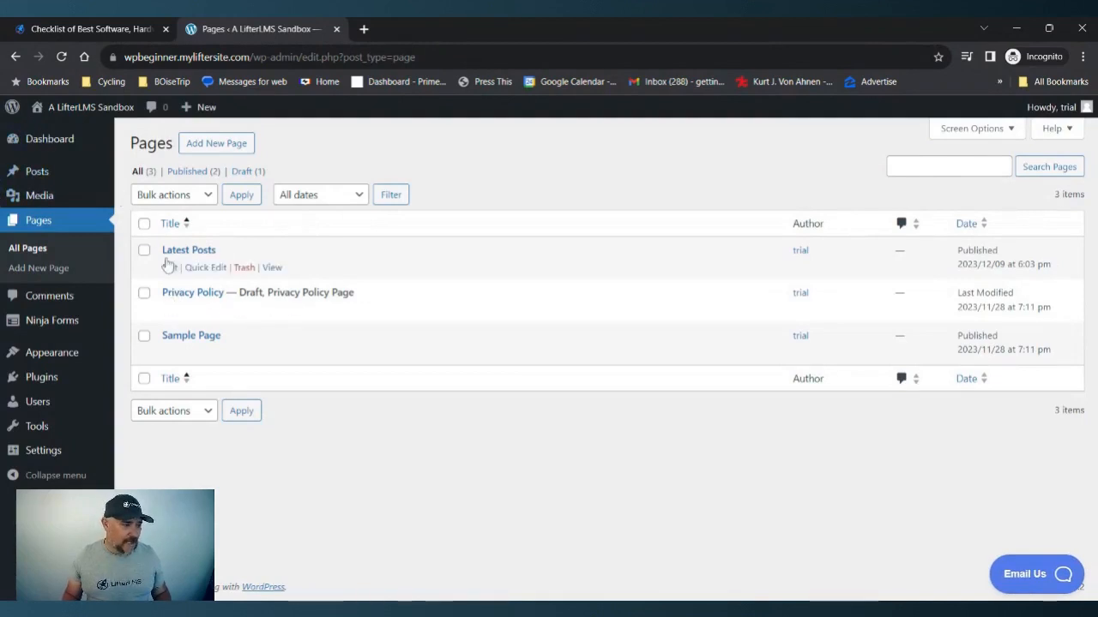
{"action": "left_click", "coordinate": [217, 144]}
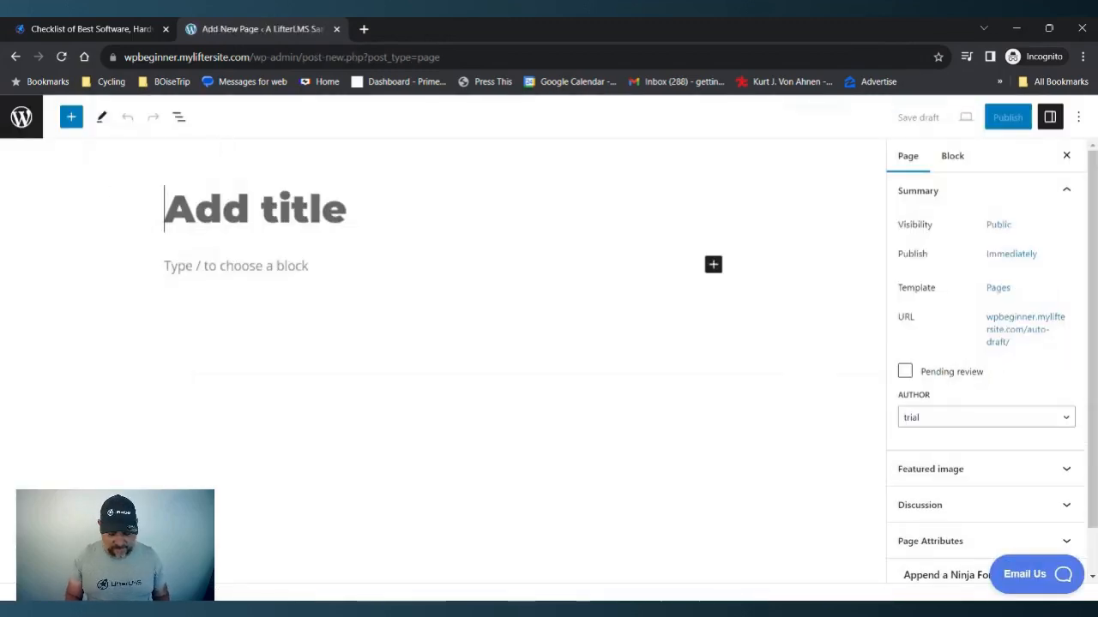
{"action": "type", "text": "Home"}
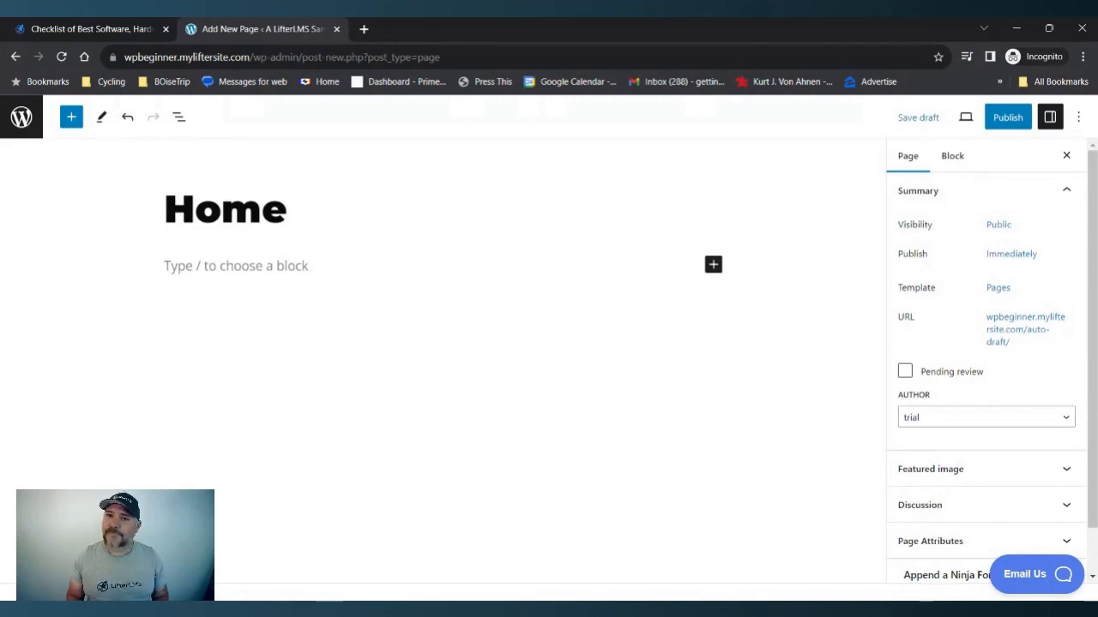
{"action": "key", "text": "Return"}
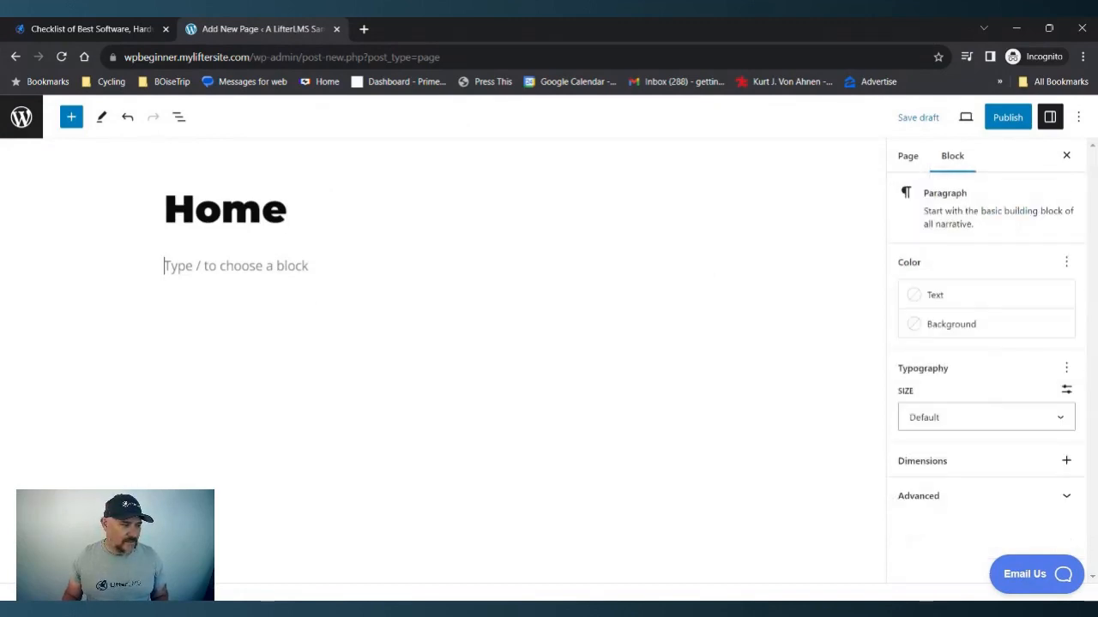
Search the blocks for "Hero" and insert the "Fullwidth header with hero image" pattern into the Home page.
{"action": "left_click", "coordinate": [713, 264]}
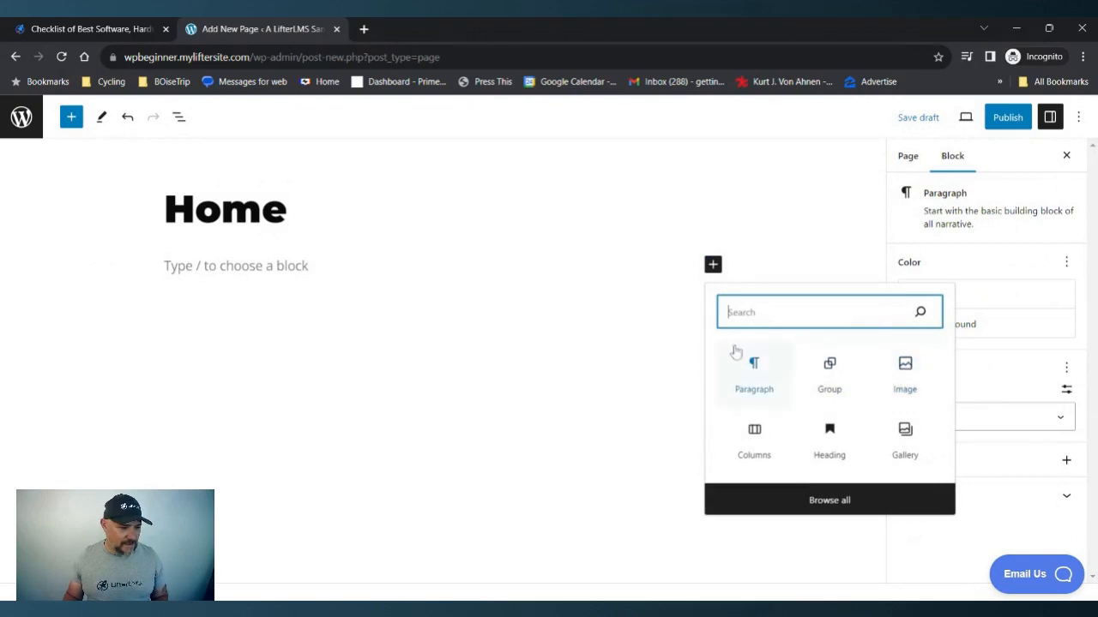
{"action": "type", "text": "Hea"}
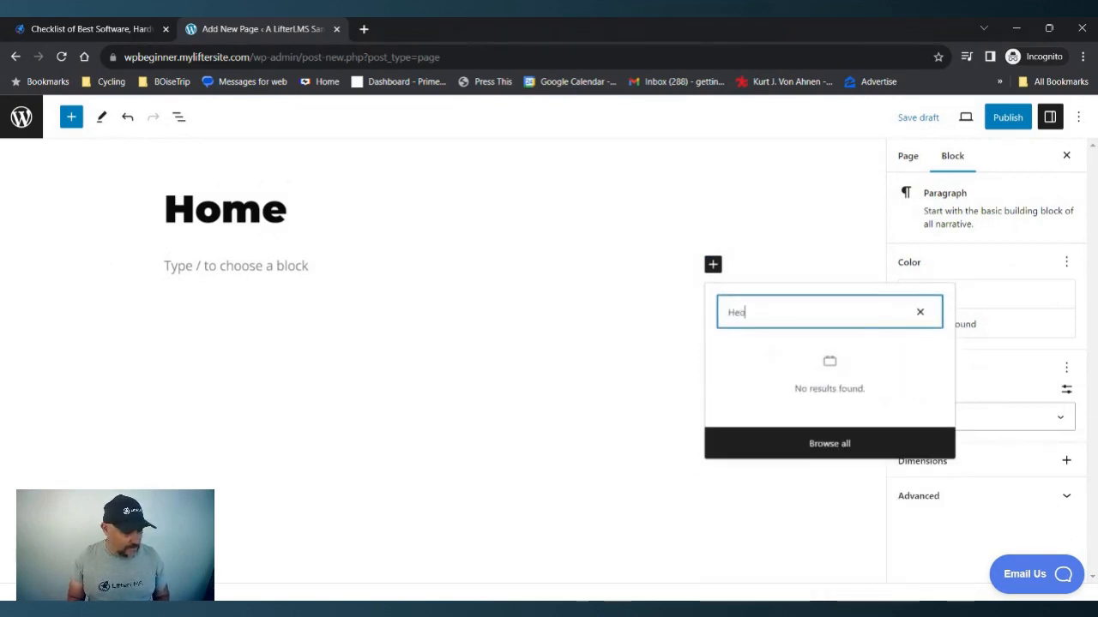
{"action": "key", "text": "BackSpace"}
{"action": "type", "text": "ro"}
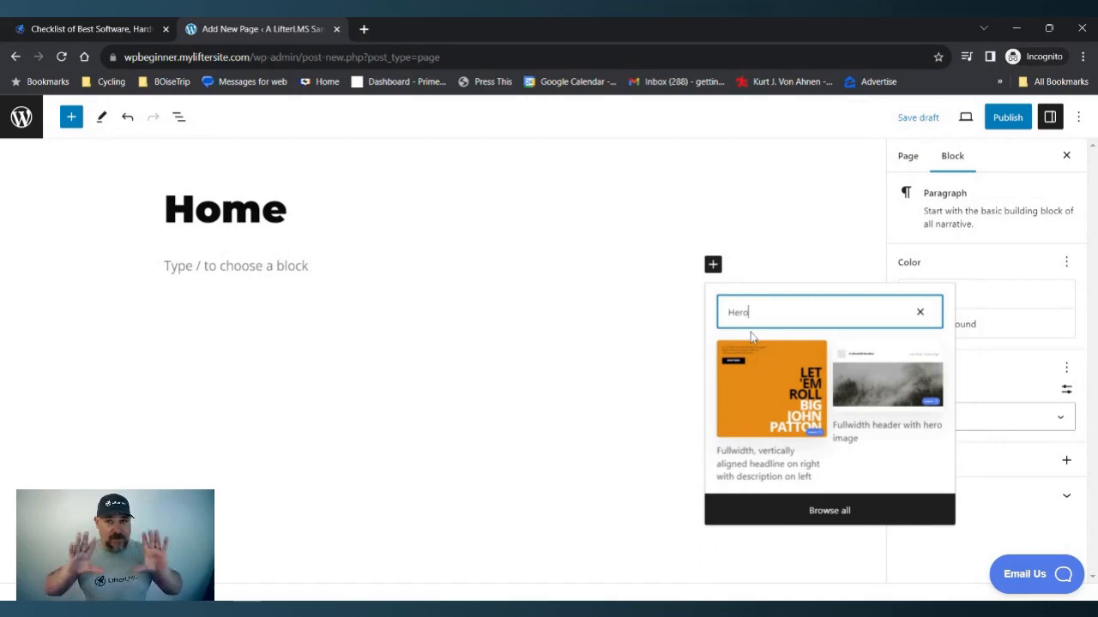
{"action": "left_click", "coordinate": [869, 403]}
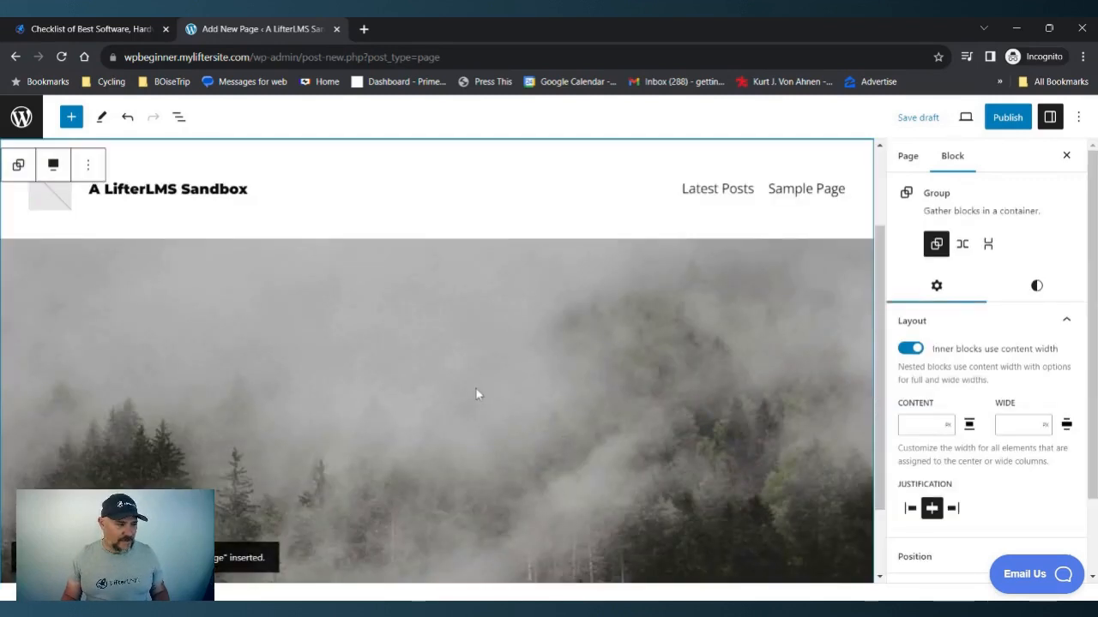
Publish the Home page and look over its live version down to the footer.
{"action": "left_click", "coordinate": [1008, 118]}
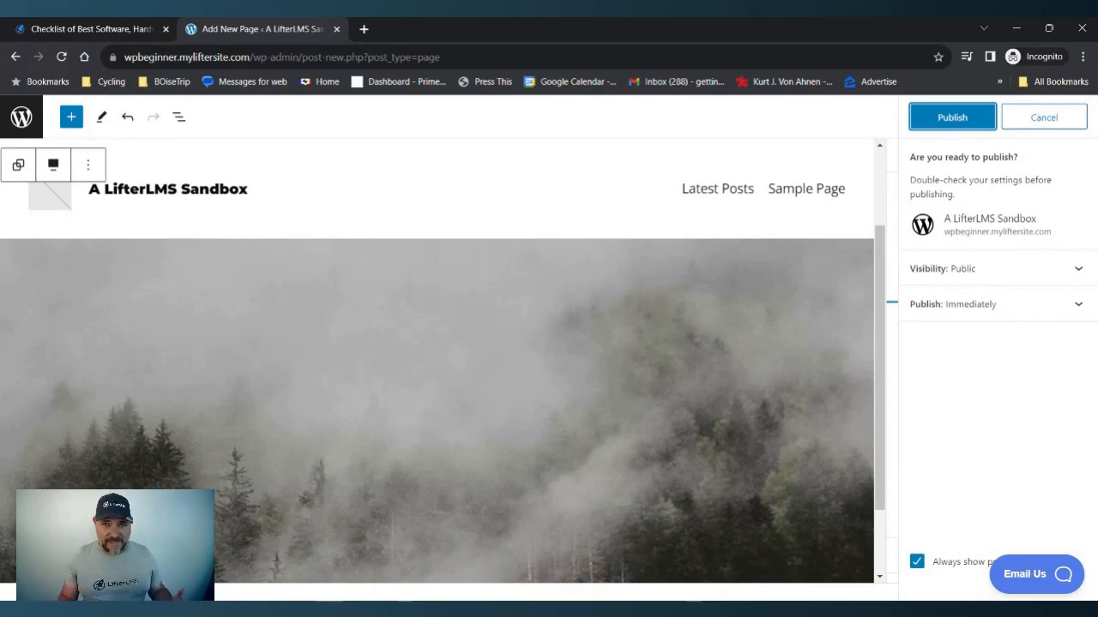
{"action": "left_click", "coordinate": [955, 117]}
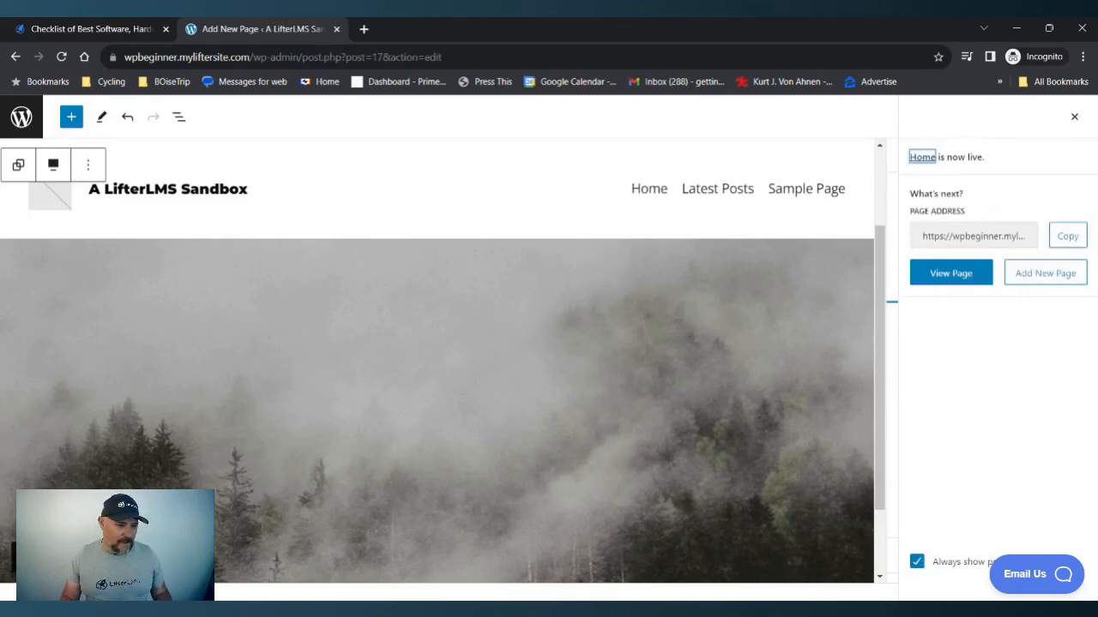
{"action": "left_click", "coordinate": [959, 282]}
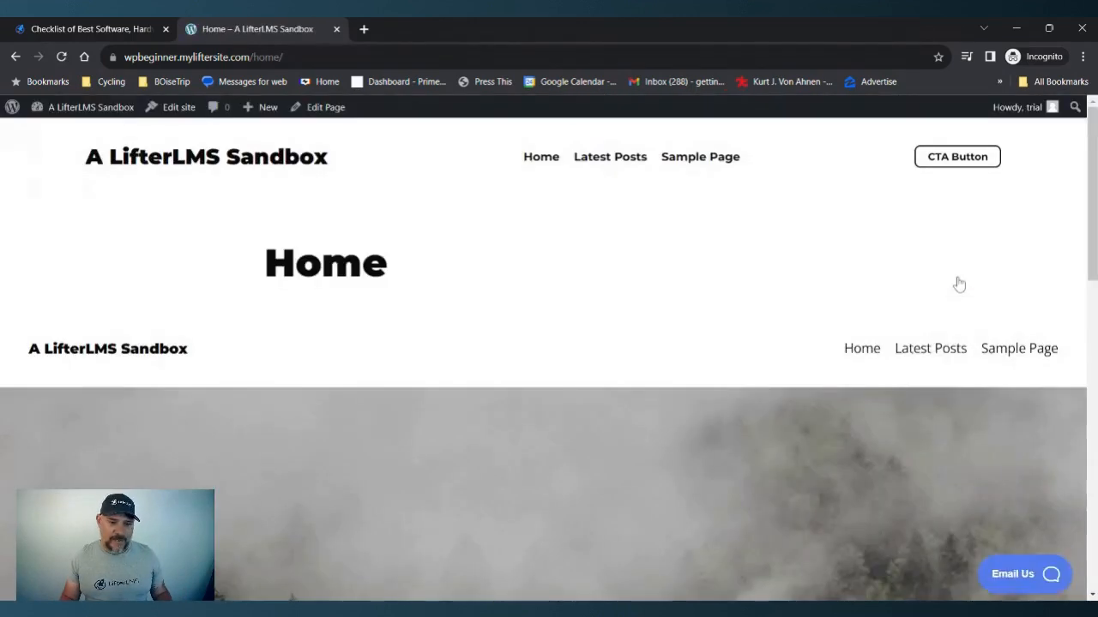
{"action": "scroll", "coordinate": [696, 294], "scroll_direction": "down", "scroll_amount": 15}
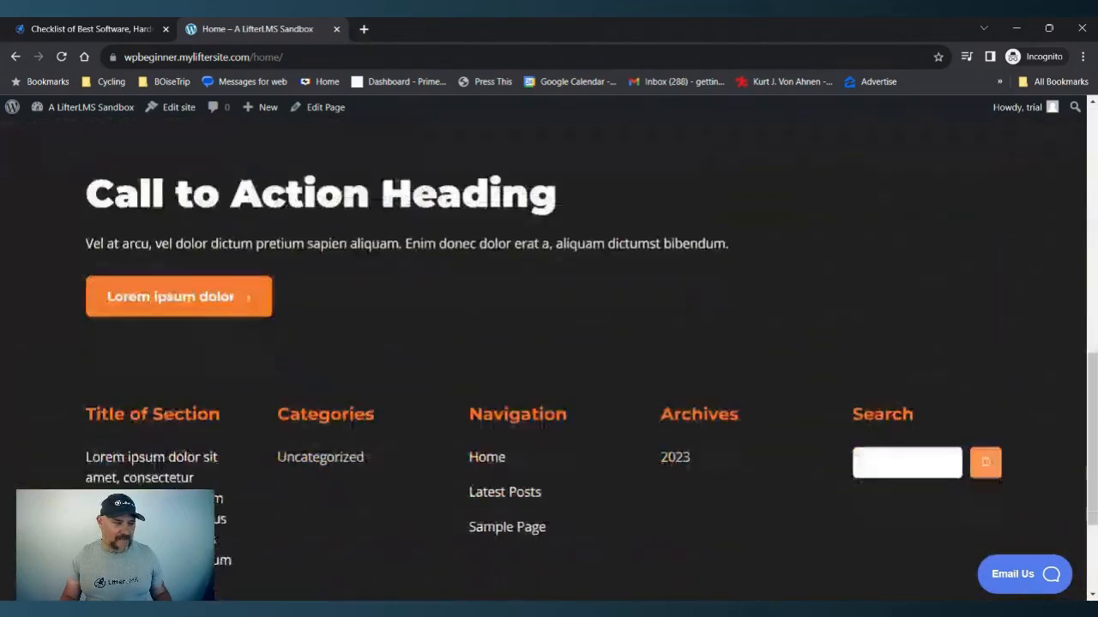
{"action": "scroll", "coordinate": [696, 298], "scroll_direction": "up", "scroll_amount": 15}
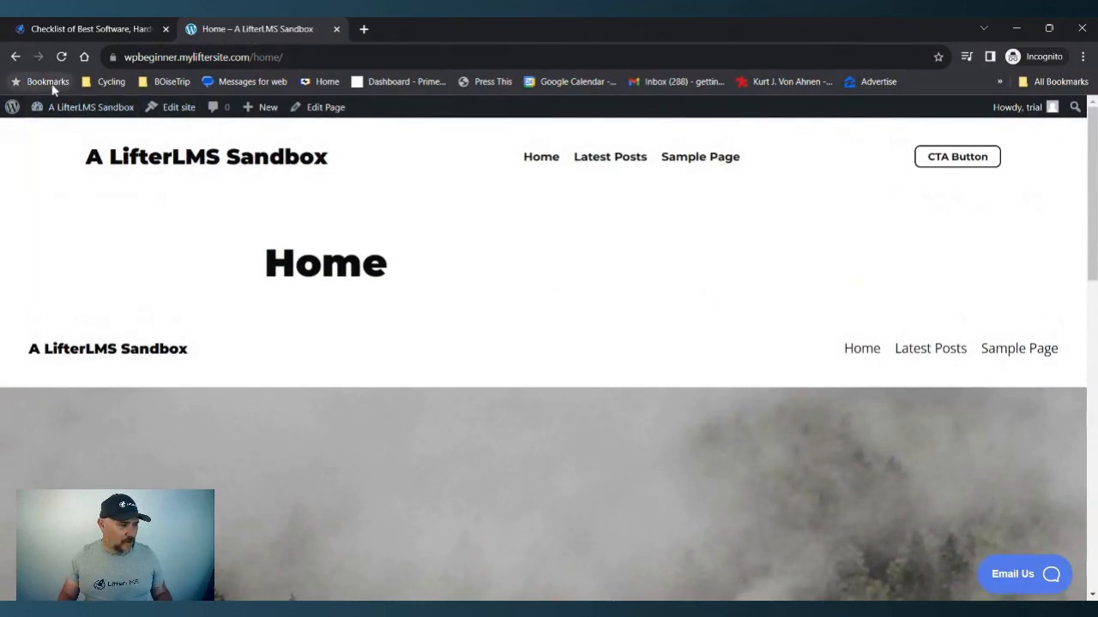
Go back to the site's dashboard and open the Reading settings.
{"action": "mouse_move", "coordinate": [39, 108]}
{"action": "left_click", "coordinate": [63, 133]}
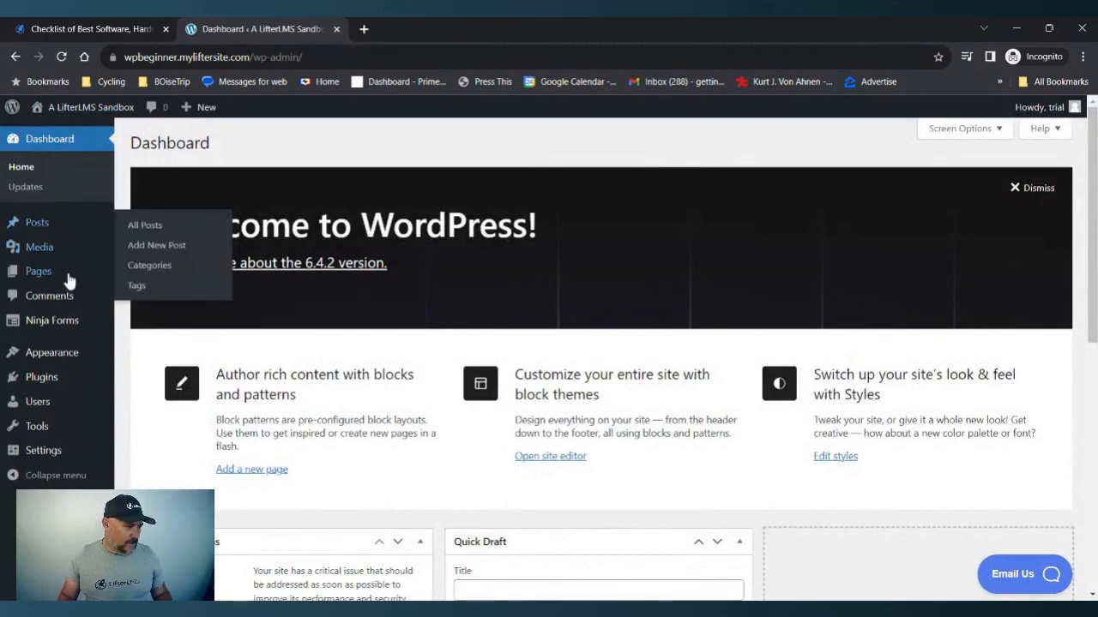
{"action": "mouse_move", "coordinate": [43, 461]}
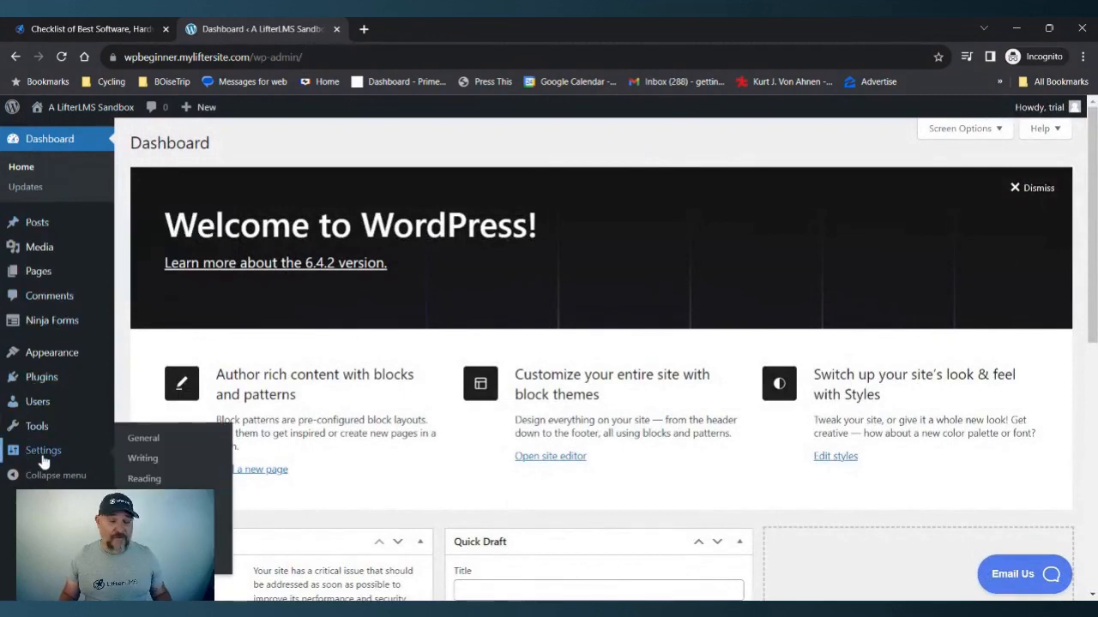
{"action": "left_click", "coordinate": [43, 454]}
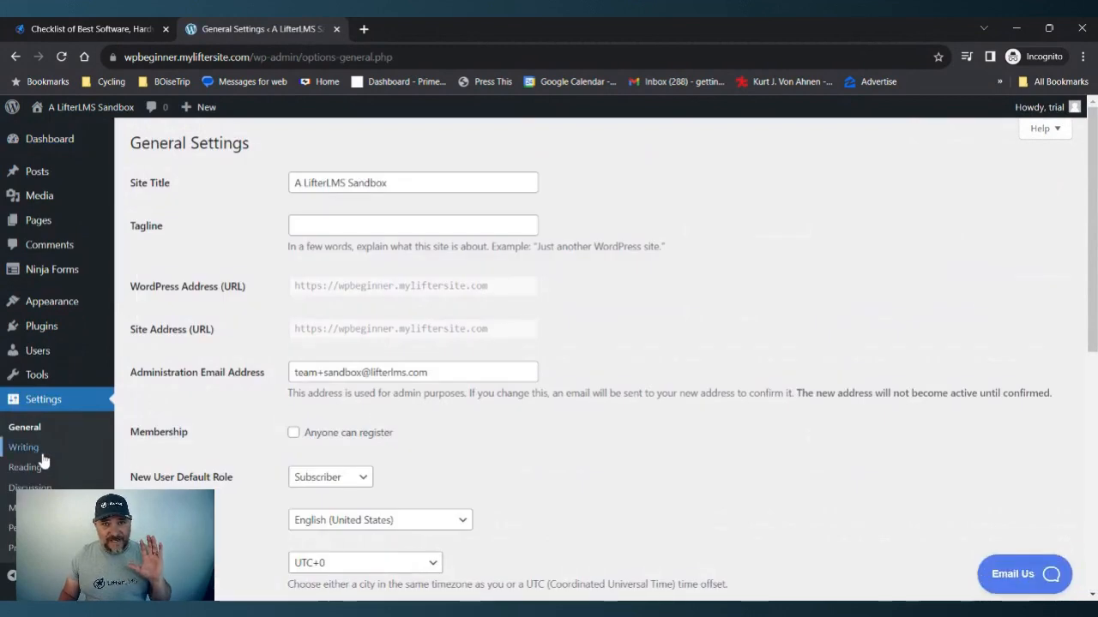
{"action": "left_click", "coordinate": [32, 474]}
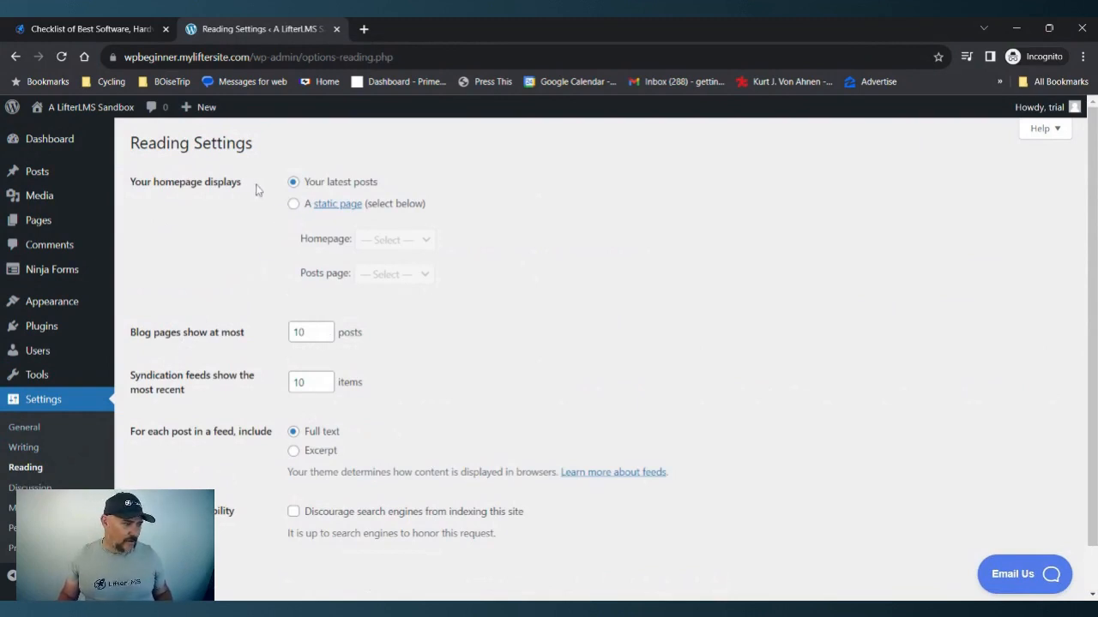
Make the homepage display a static page, with Home as homepage and Latest Posts as posts page, and save the settings.
{"action": "left_click", "coordinate": [294, 206]}
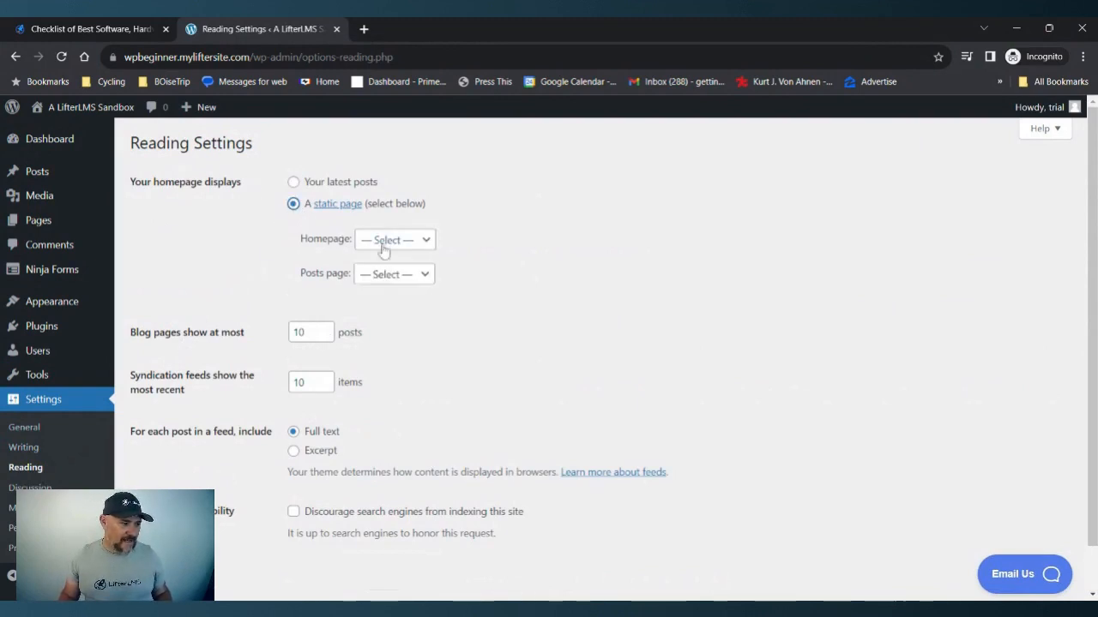
{"action": "left_click", "coordinate": [402, 246]}
{"action": "left_click", "coordinate": [397, 268]}
{"action": "left_click", "coordinate": [427, 281]}
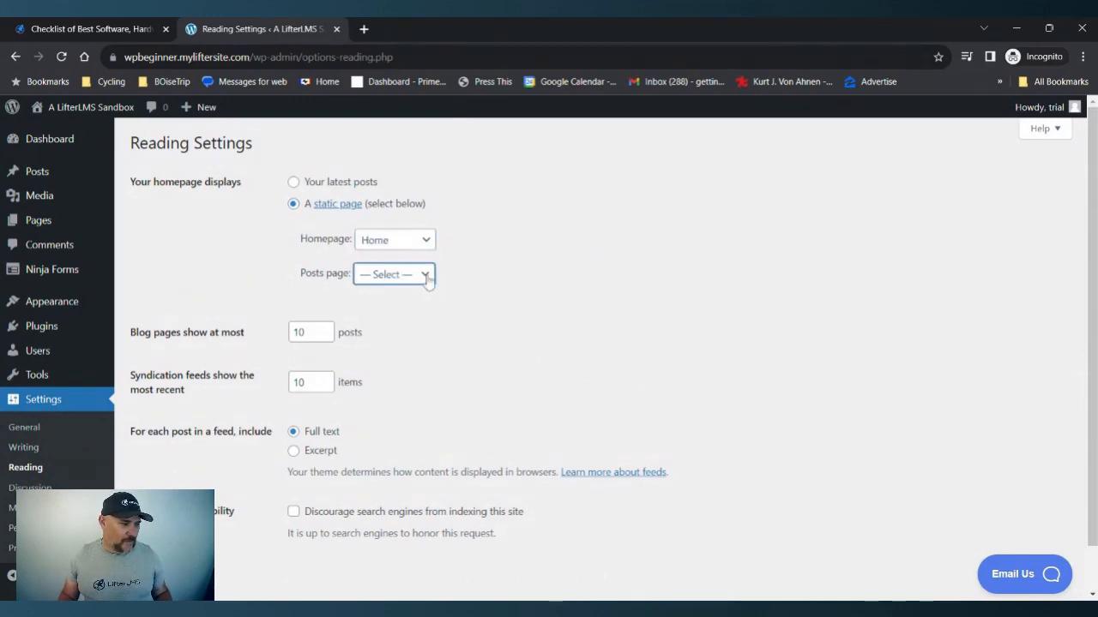
{"action": "left_click", "coordinate": [421, 326]}
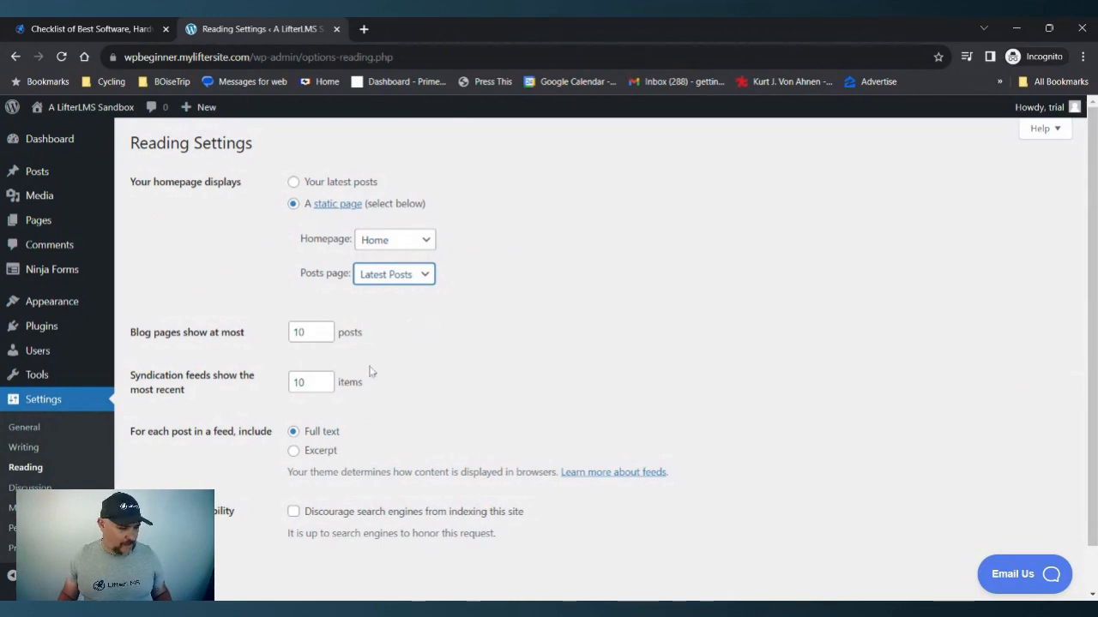
{"action": "left_click", "coordinate": [169, 582]}
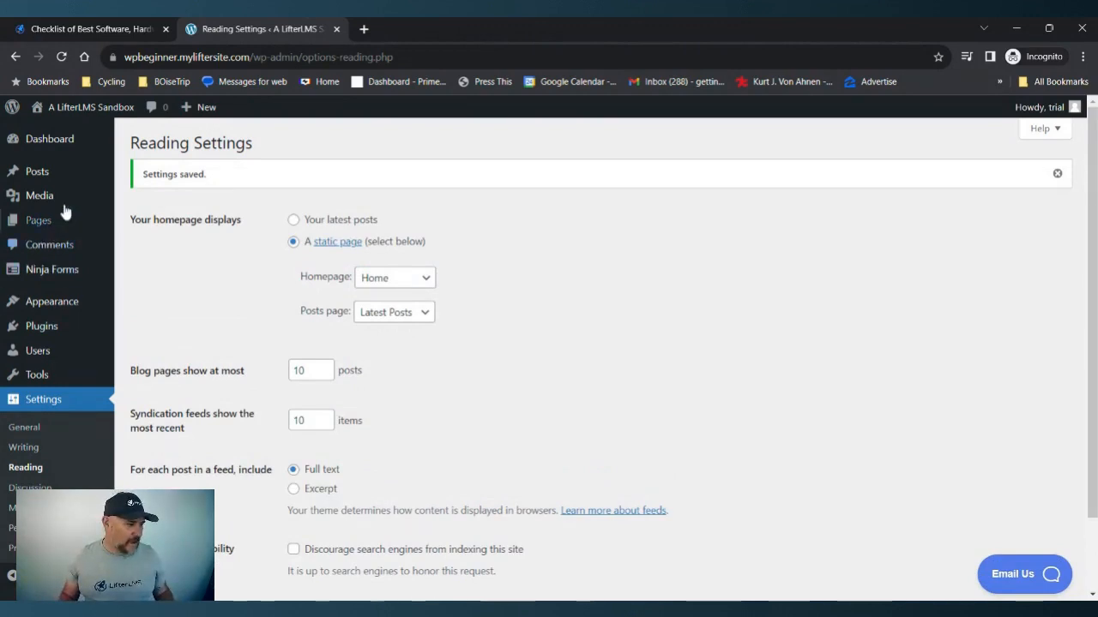
Check the live site's homepage, look through the posts on the Latest Posts page, and return to the homepage.
{"action": "left_click", "coordinate": [83, 114]}
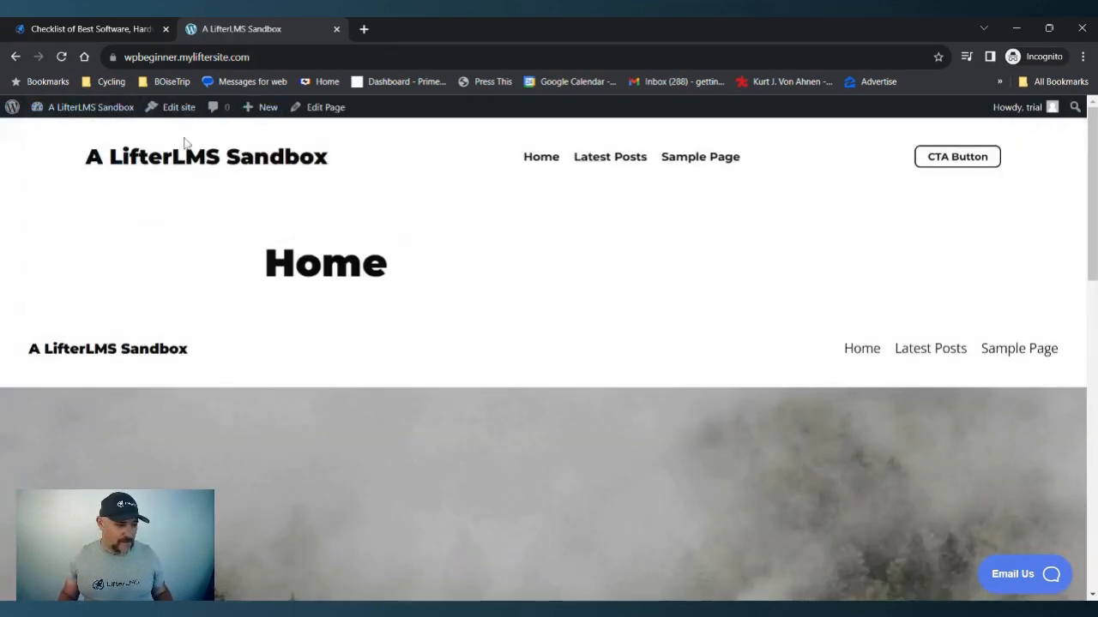
{"action": "left_click", "coordinate": [186, 164]}
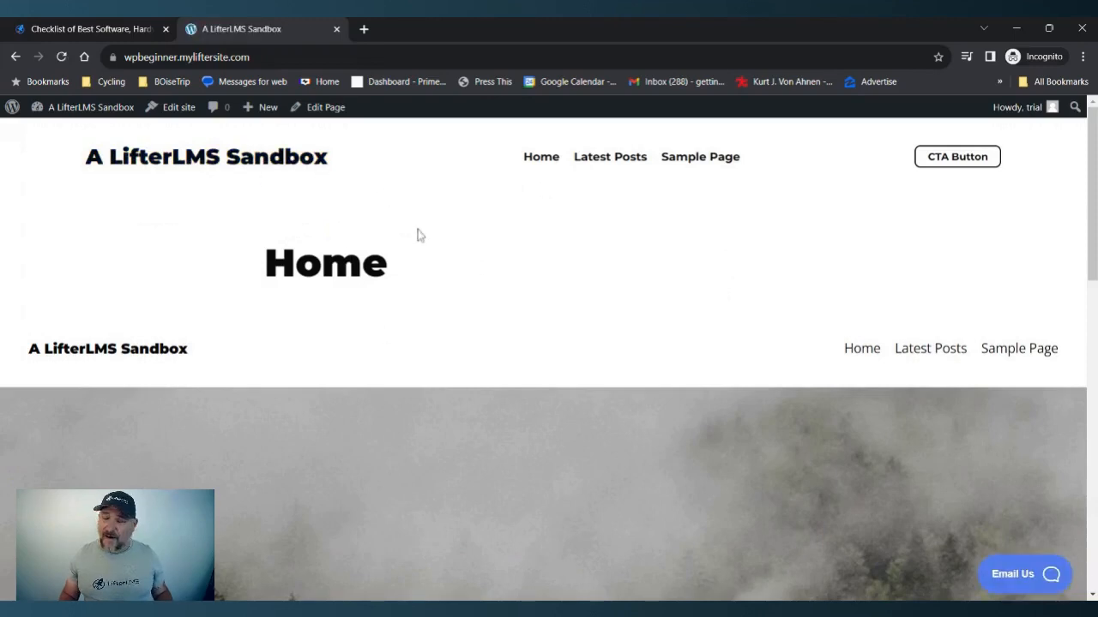
{"action": "left_click", "coordinate": [615, 165]}
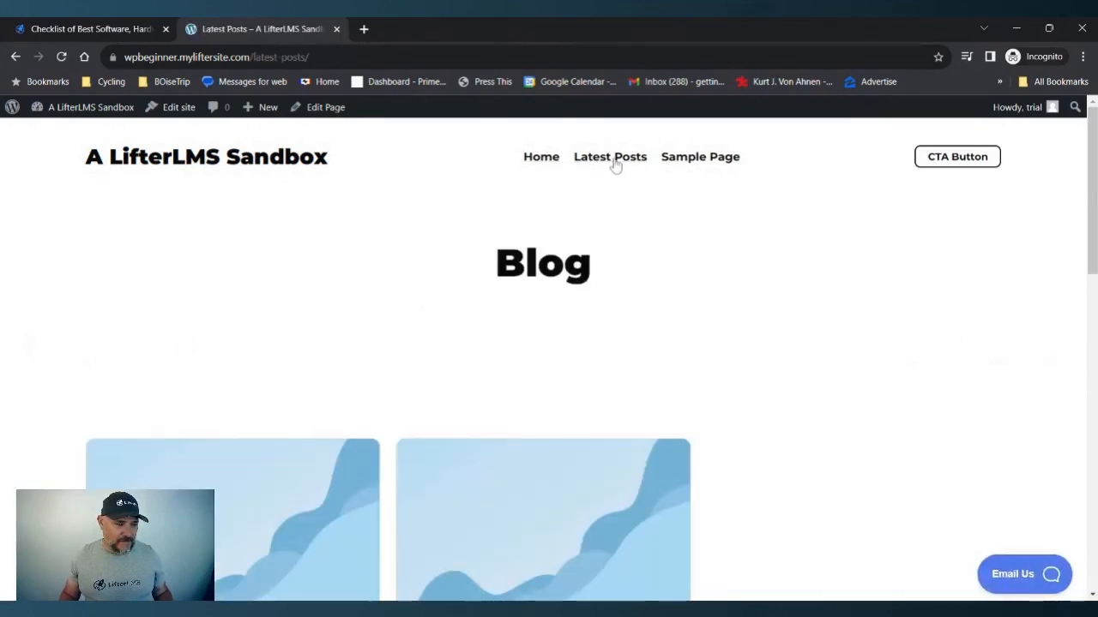
{"action": "scroll", "coordinate": [554, 309], "scroll_direction": "down", "scroll_amount": 7}
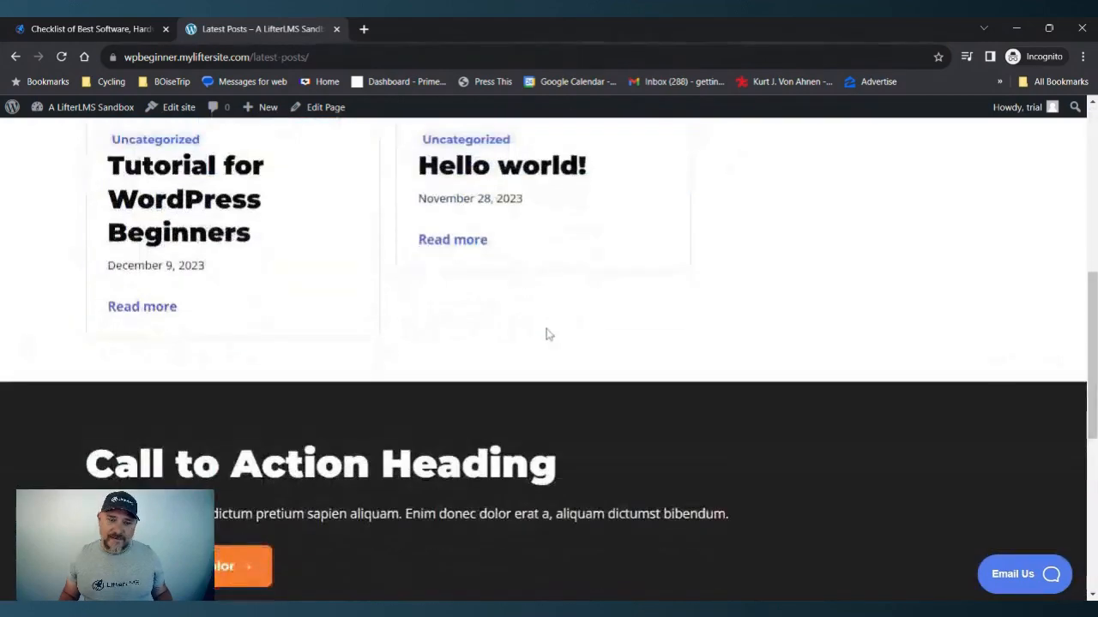
{"action": "scroll", "coordinate": [548, 334], "scroll_direction": "down", "scroll_amount": 3}
{"action": "scroll", "coordinate": [547, 335], "scroll_direction": "up", "scroll_amount": 7}
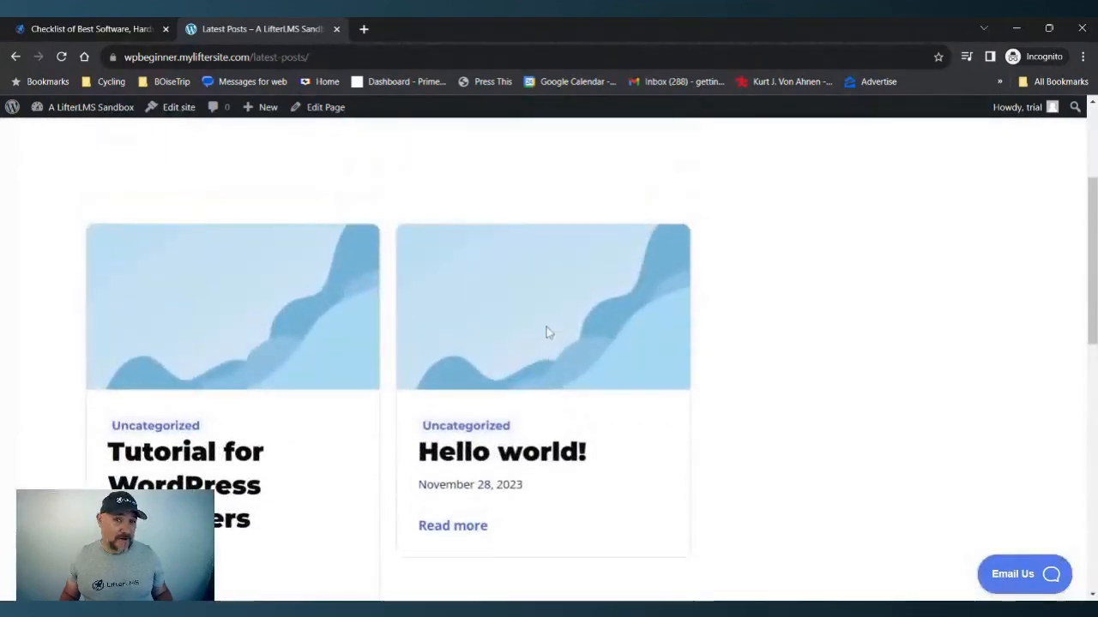
{"action": "scroll", "coordinate": [546, 330], "scroll_direction": "up", "scroll_amount": 3}
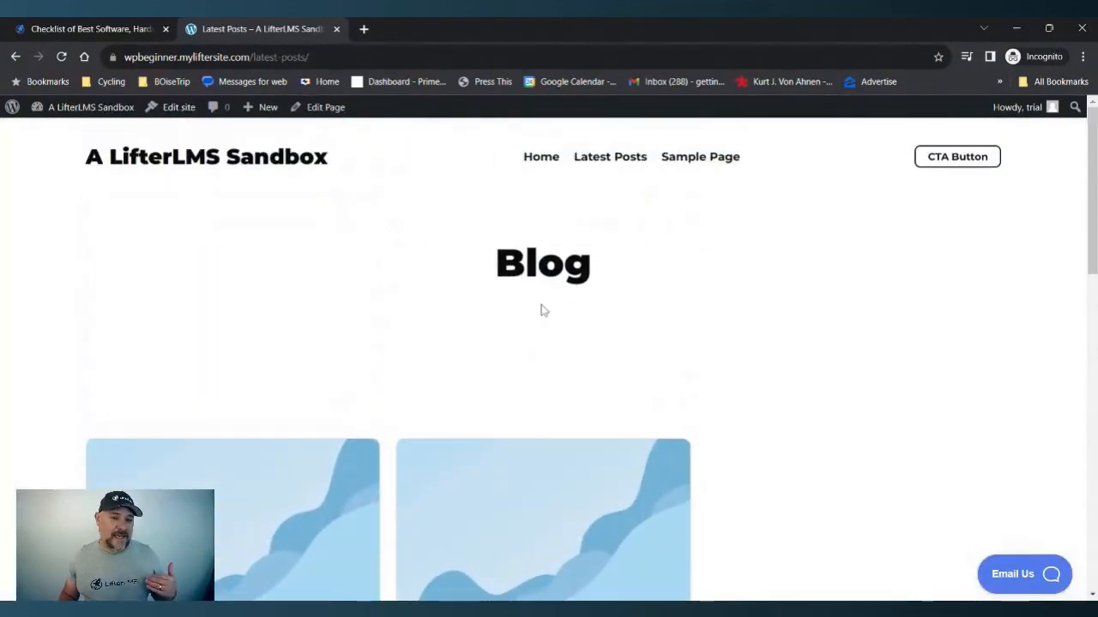
{"action": "scroll", "coordinate": [545, 308], "scroll_direction": "down", "scroll_amount": 4}
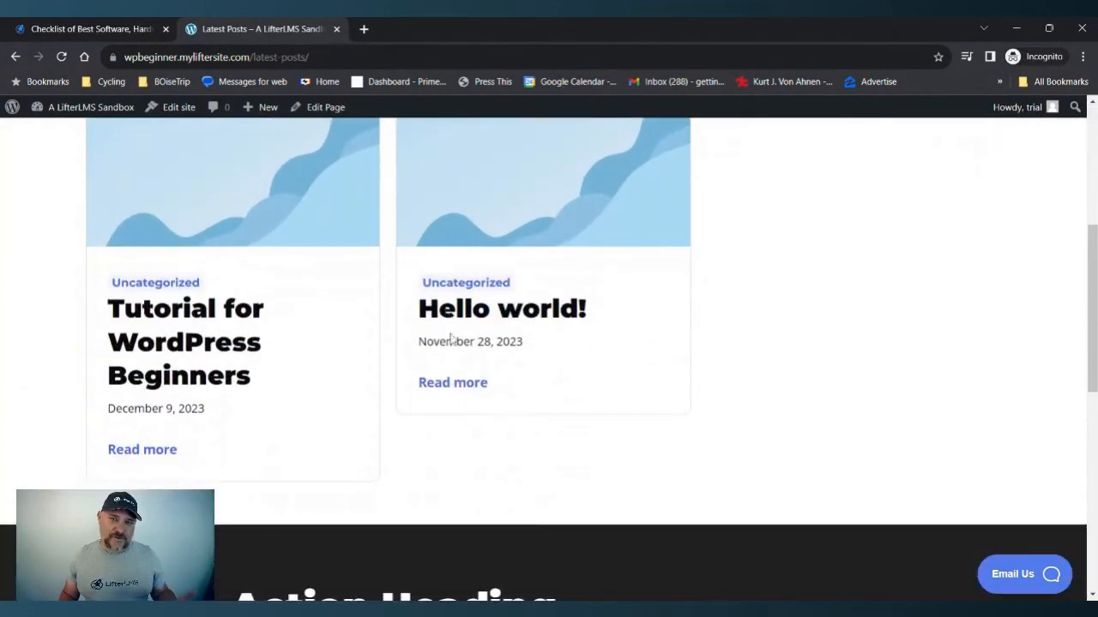
{"action": "scroll", "coordinate": [453, 337], "scroll_direction": "up", "scroll_amount": 5}
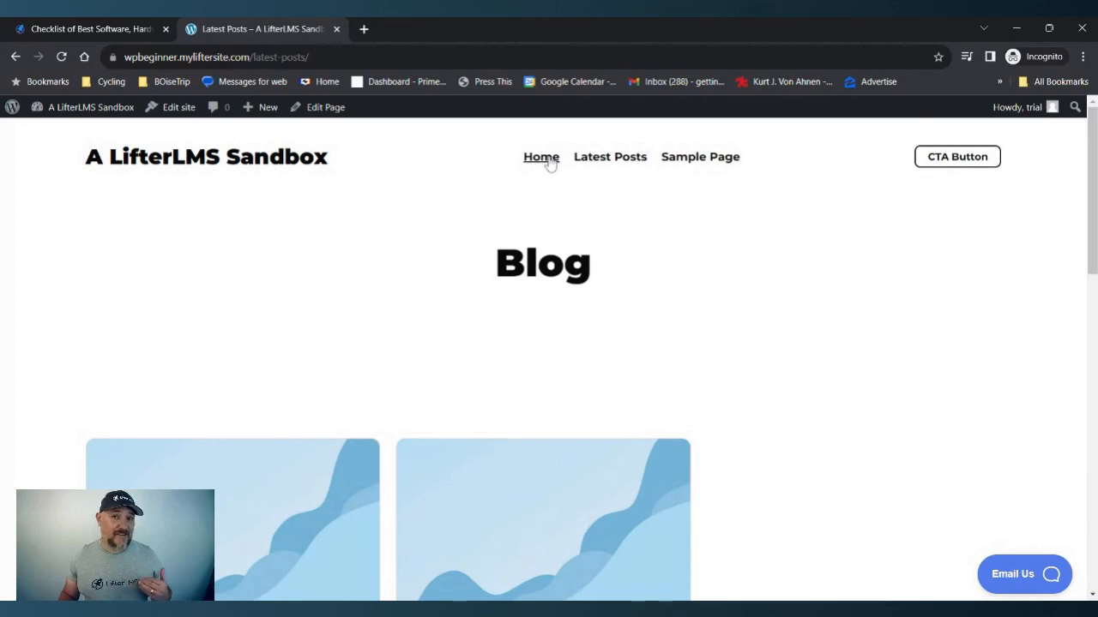
{"action": "left_click", "coordinate": [227, 168]}
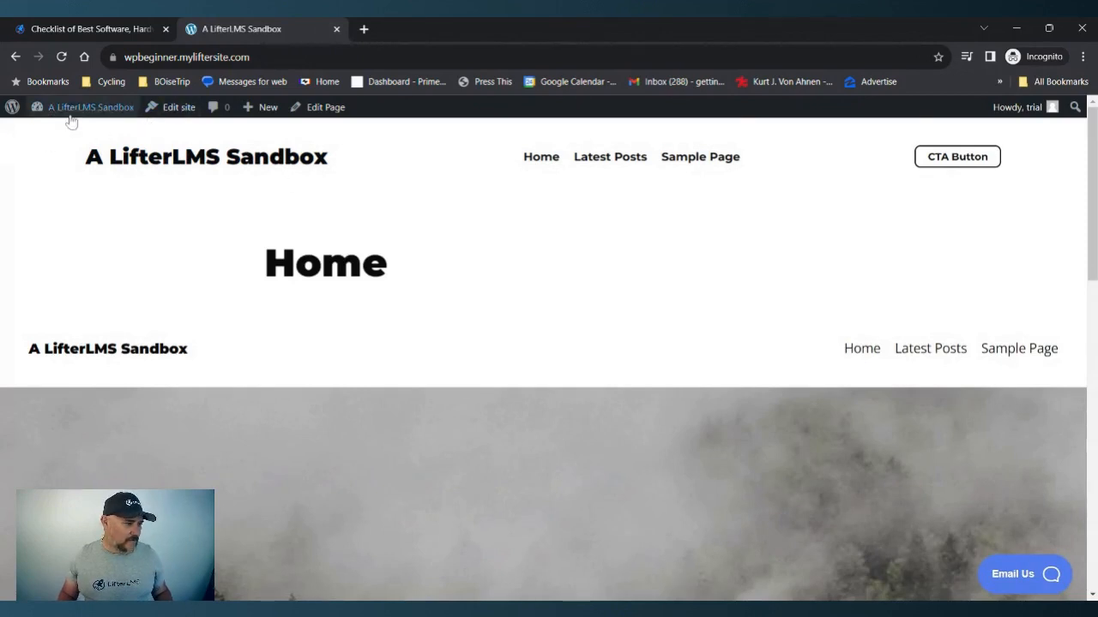
Return to the site's dashboard, open the list of all pages and start a new page.
{"action": "mouse_move", "coordinate": [79, 116]}
{"action": "left_click", "coordinate": [50, 135]}
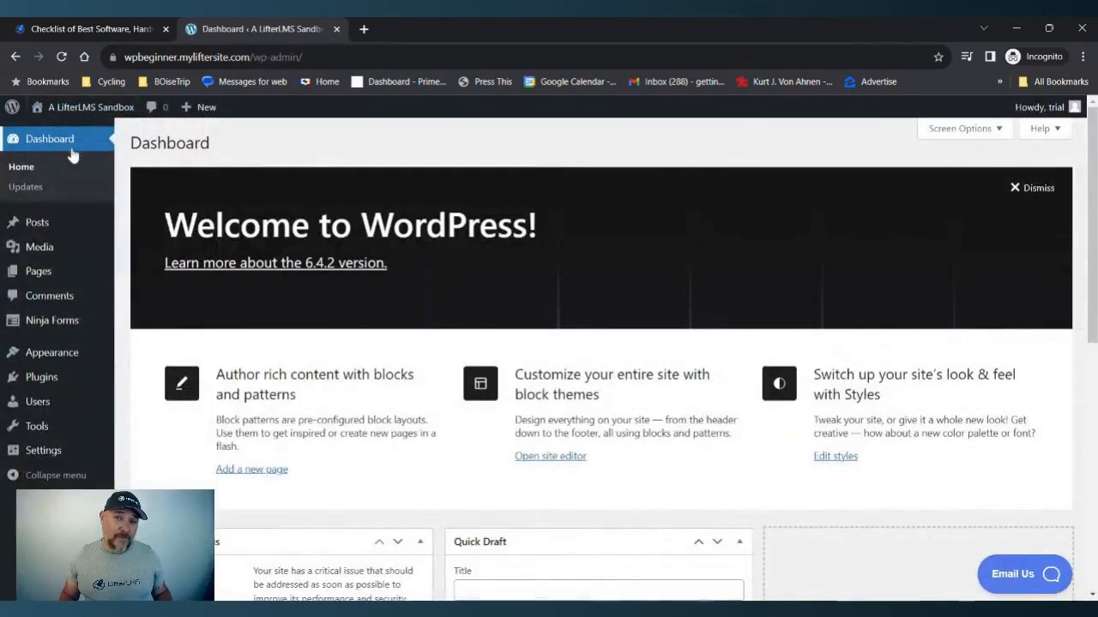
{"action": "mouse_move", "coordinate": [39, 274]}
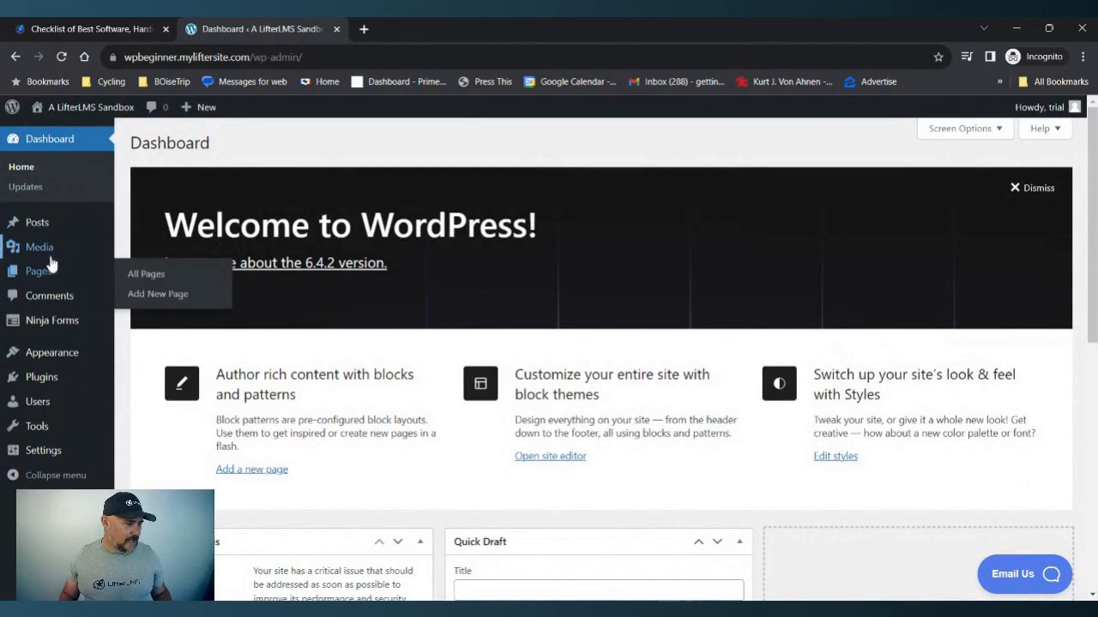
{"action": "left_click", "coordinate": [146, 274]}
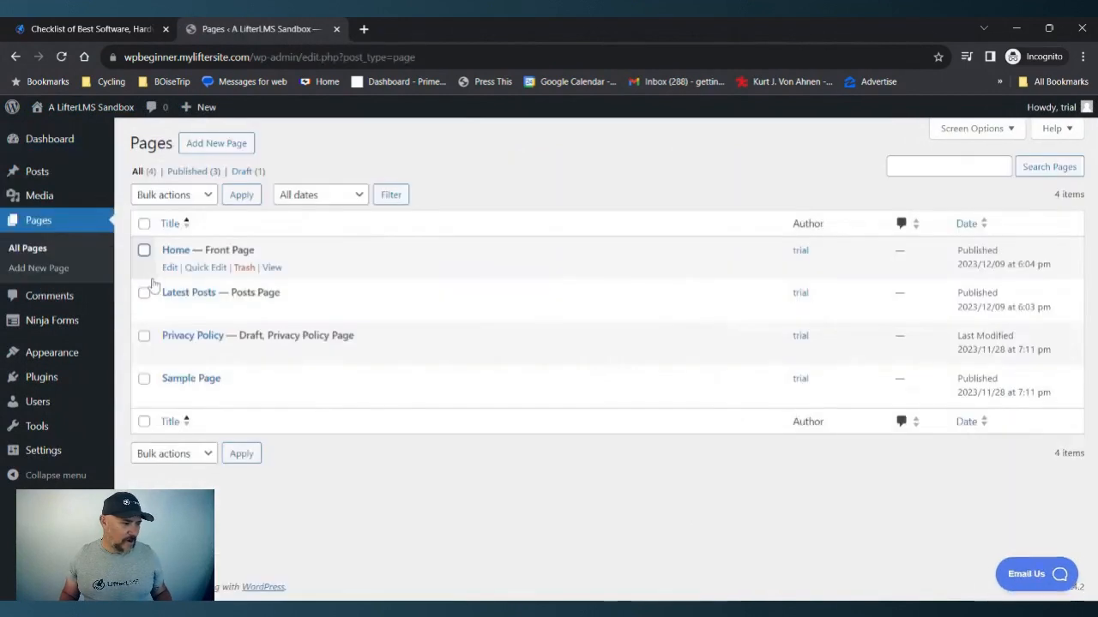
{"action": "left_click", "coordinate": [214, 147]}
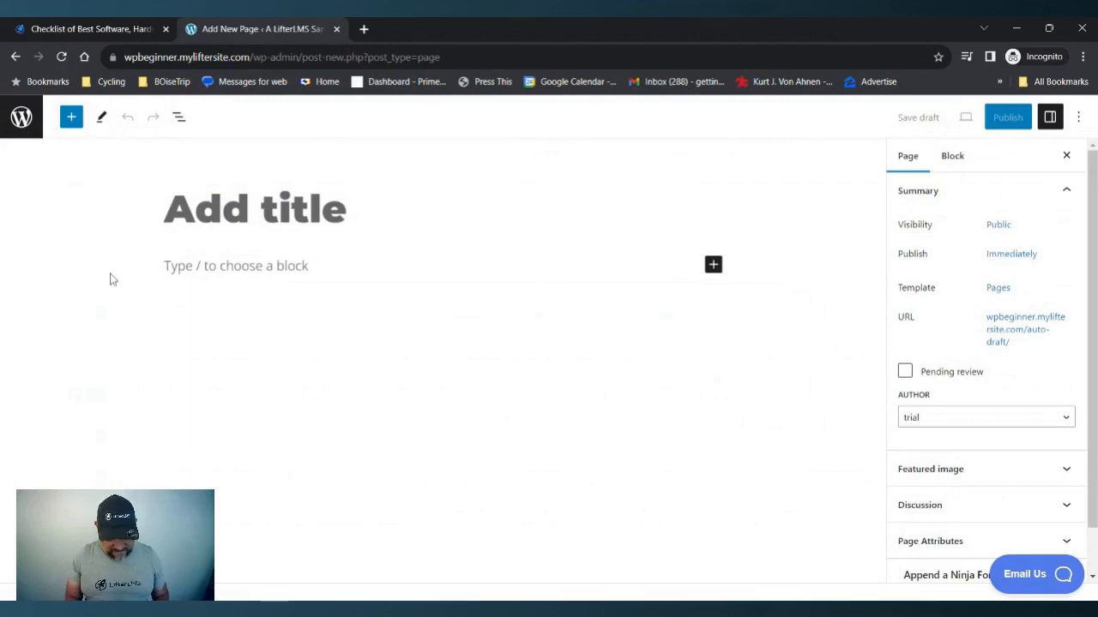
Title the new page Contact and publish it.
{"action": "type", "text": "contanct"}
{"action": "key", "text": "BackSpace"}
{"action": "key", "text": "BackSpace"}
{"action": "key", "text": "BackSpace"}
{"action": "type", "text": "ct"}
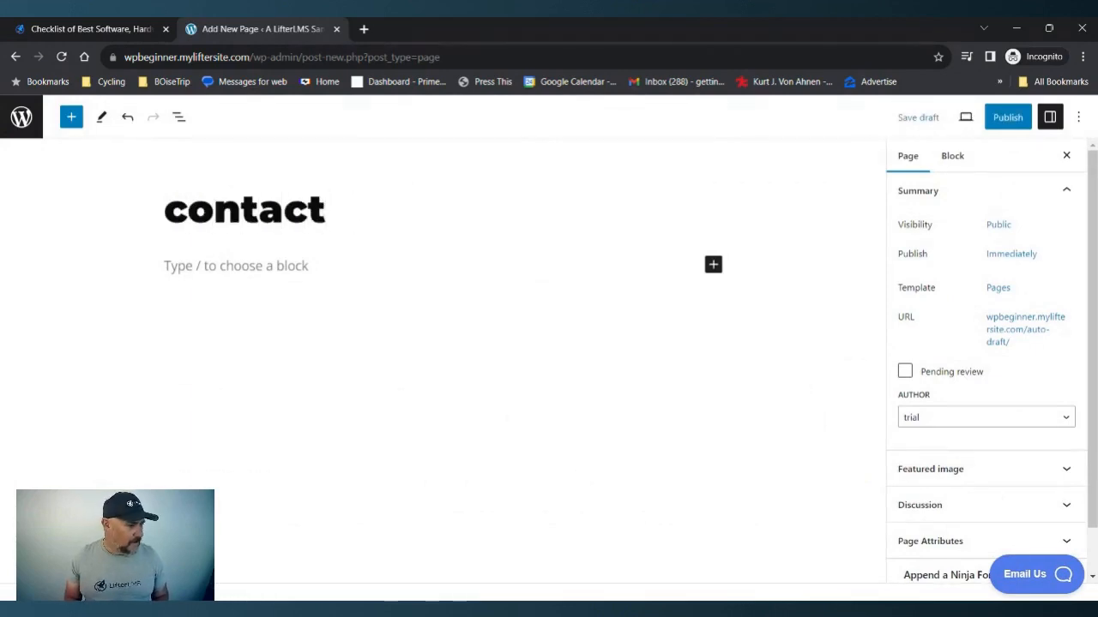
{"action": "key", "text": "BackSpace"}
{"action": "type", "text": "C"}
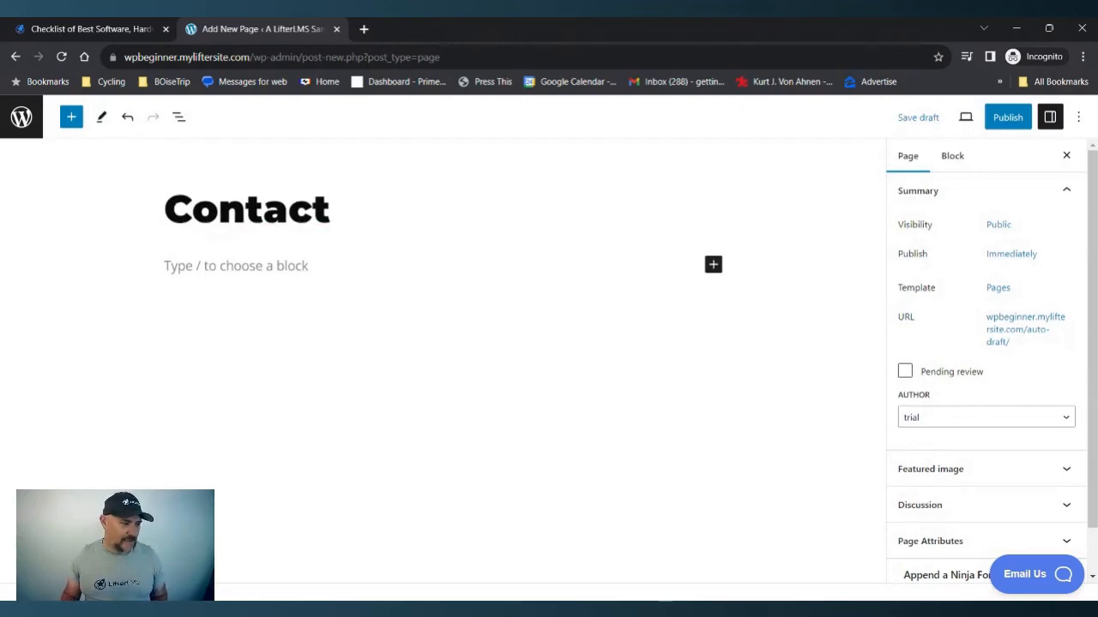
{"action": "left_click", "coordinate": [1013, 124]}
{"action": "left_click", "coordinate": [953, 117]}
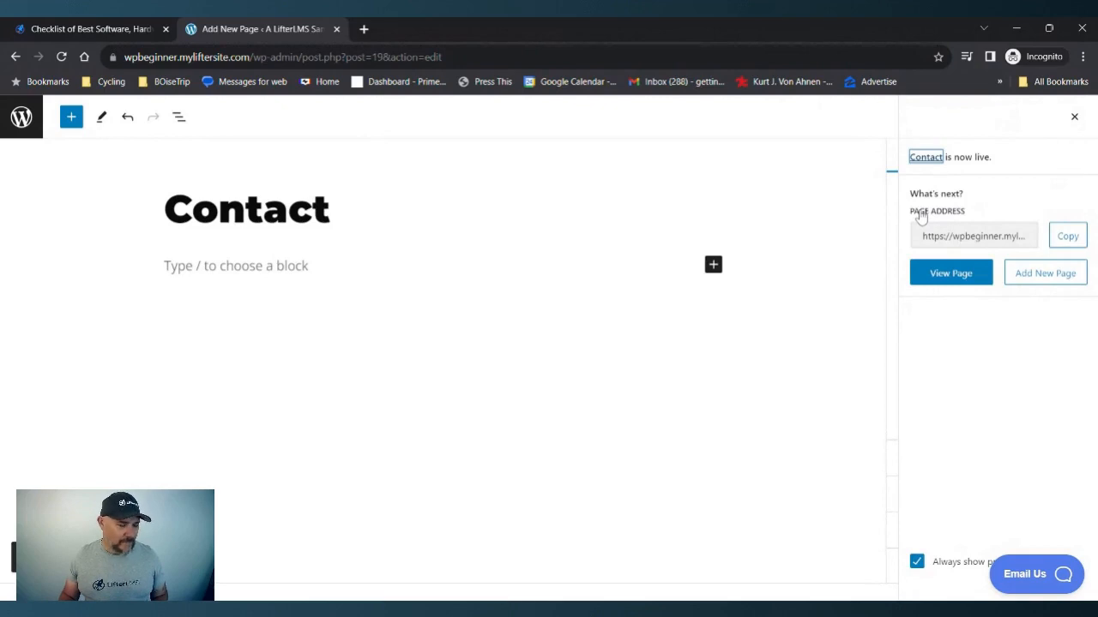
Search the blocks for "hero" and insert the "Fullwidth header with hero image" pattern below the Contact title.
{"action": "left_click", "coordinate": [713, 266]}
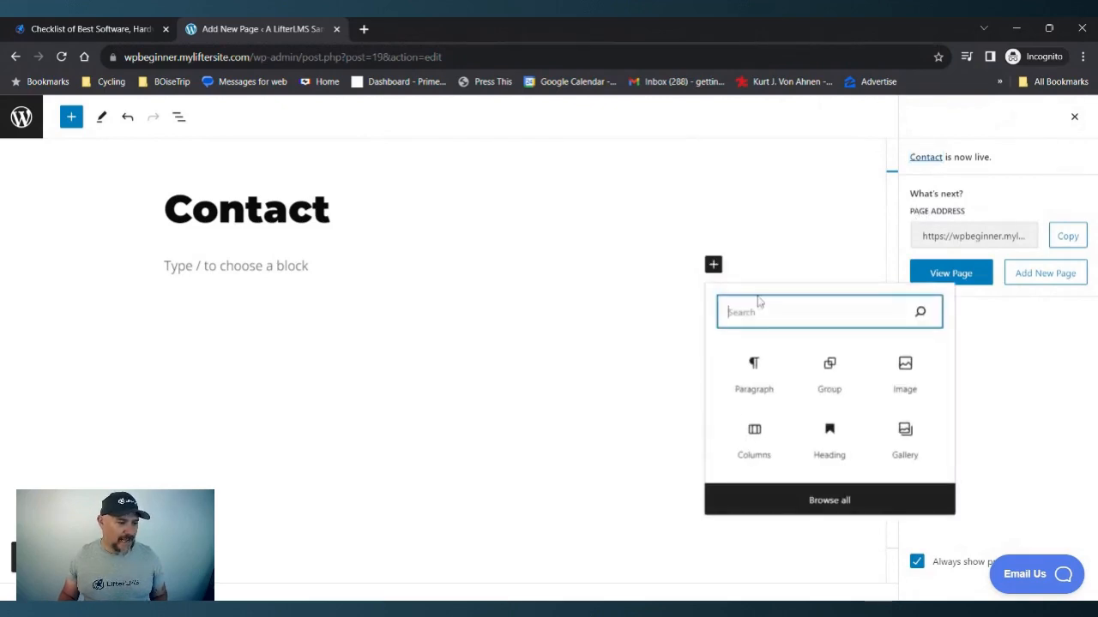
{"action": "type", "text": "hero"}
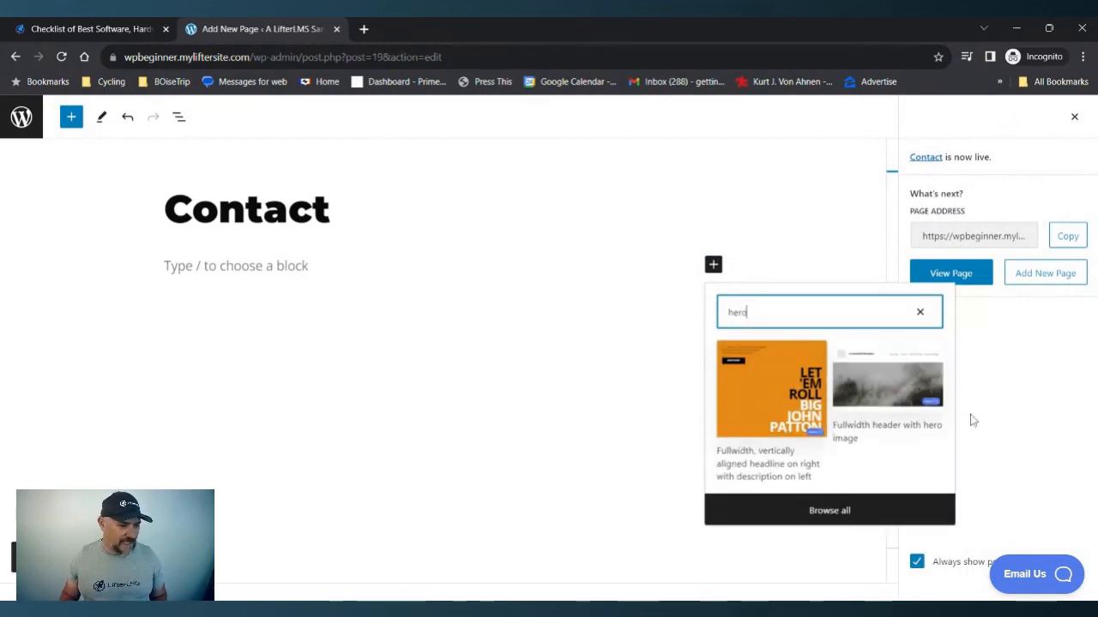
{"action": "left_click", "coordinate": [892, 399]}
Add a Ninja Form block inside the hero's cover image, make it display the Contact Me form, and update the page.
{"action": "scroll", "coordinate": [797, 300], "scroll_direction": "down", "scroll_amount": 2}
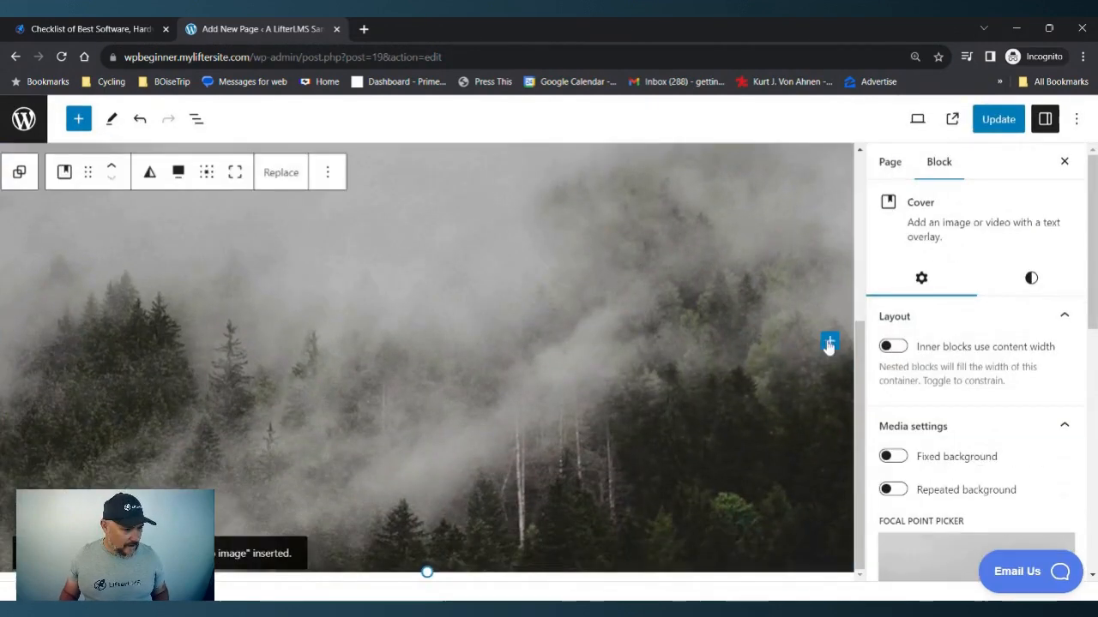
{"action": "left_click", "coordinate": [828, 345]}
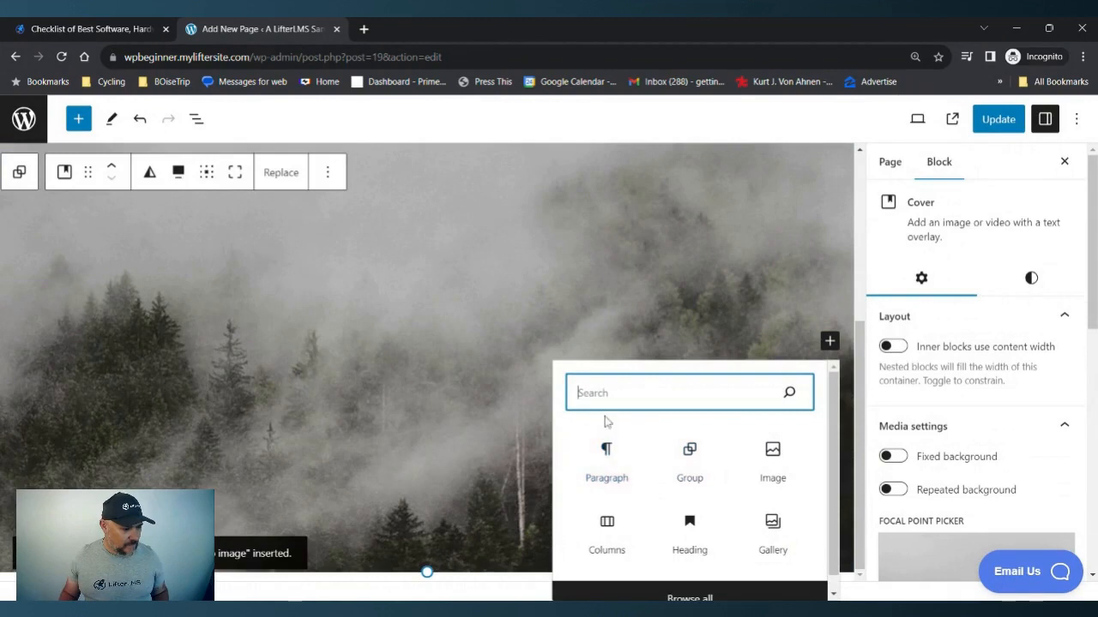
{"action": "type", "text": "n"}
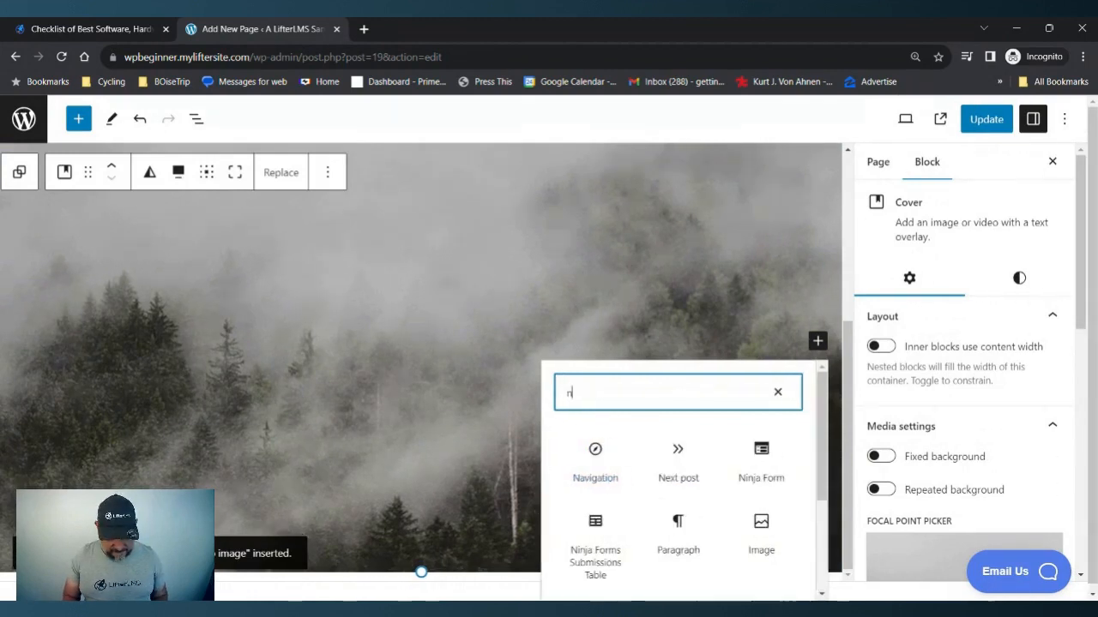
{"action": "type", "text": "inj"}
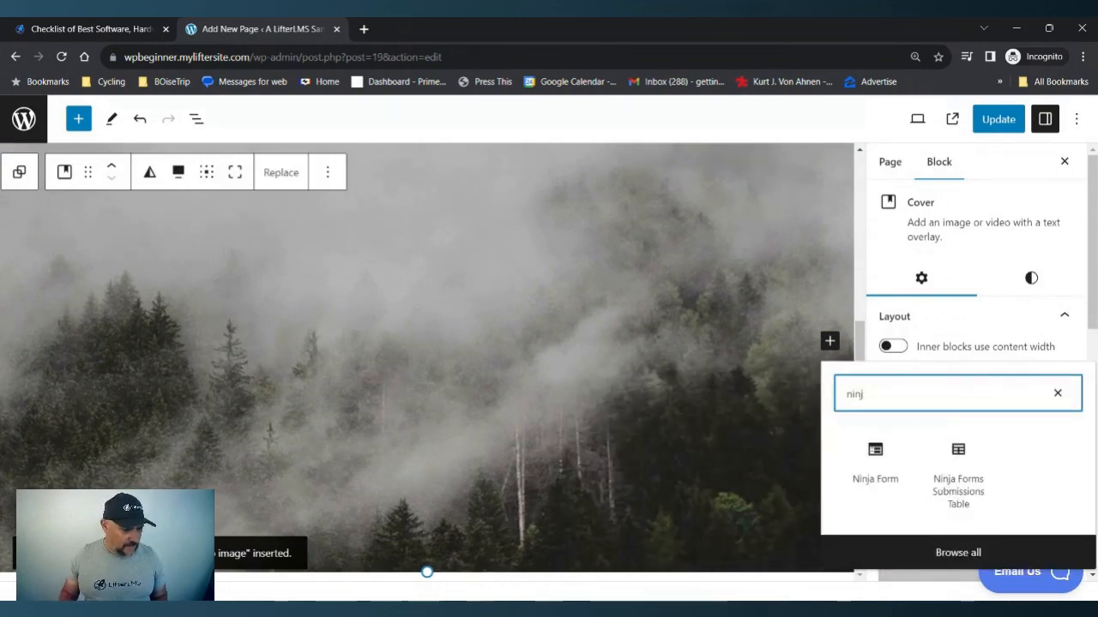
{"action": "left_click", "coordinate": [874, 459]}
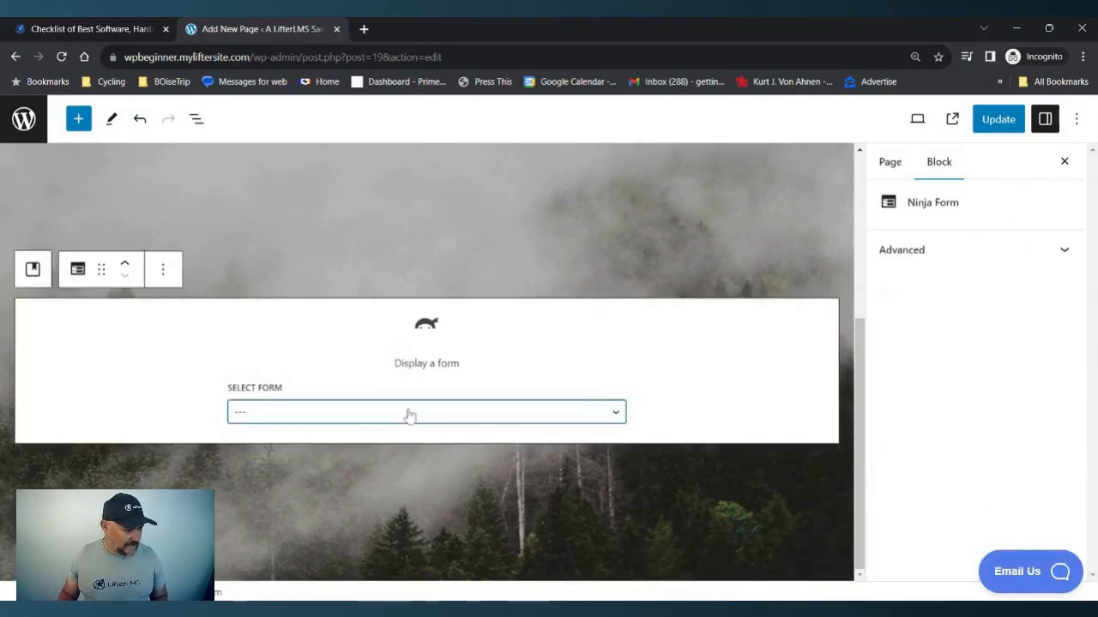
{"action": "left_click", "coordinate": [339, 431]}
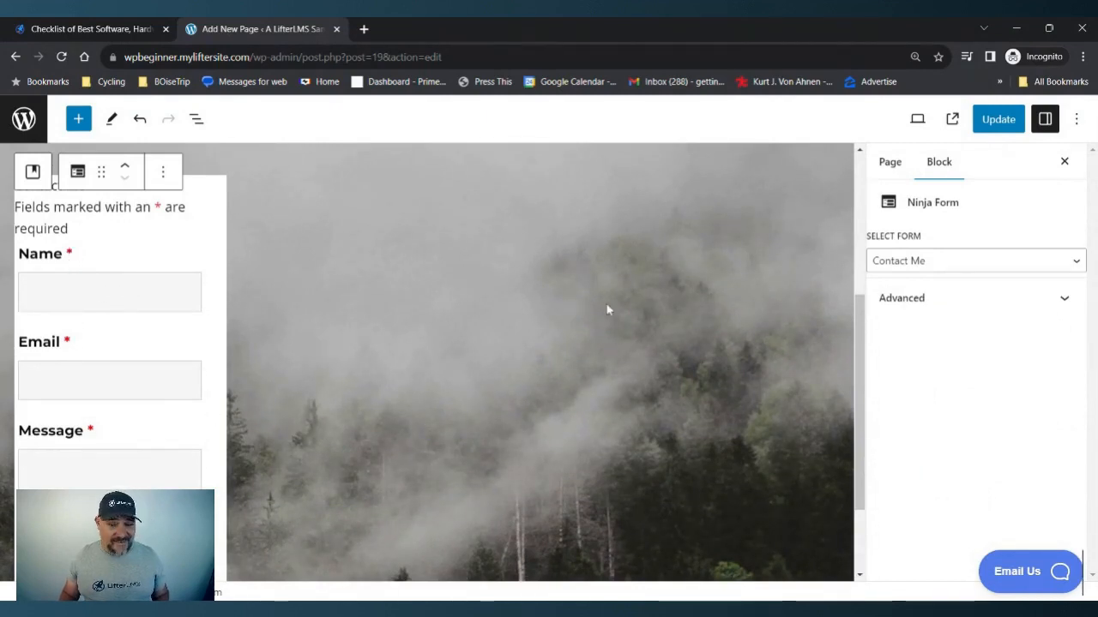
{"action": "left_click", "coordinate": [1004, 122]}
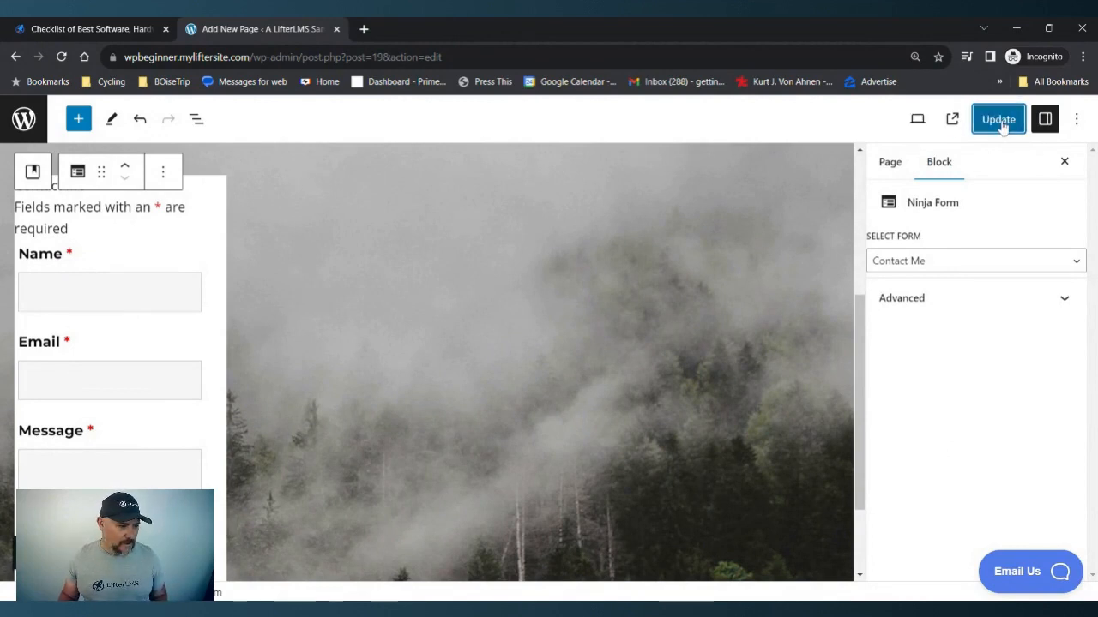
{"action": "left_click", "coordinate": [1000, 121]}
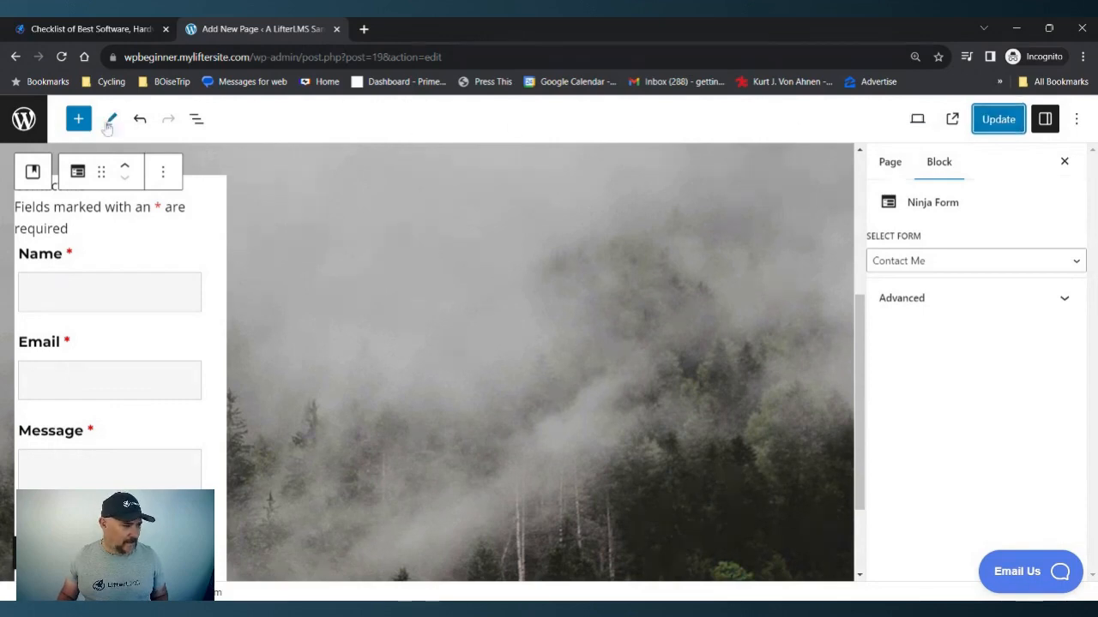
Leave the editor, visit the live site and look over the Contact page with its contact form.
{"action": "left_click", "coordinate": [24, 119]}
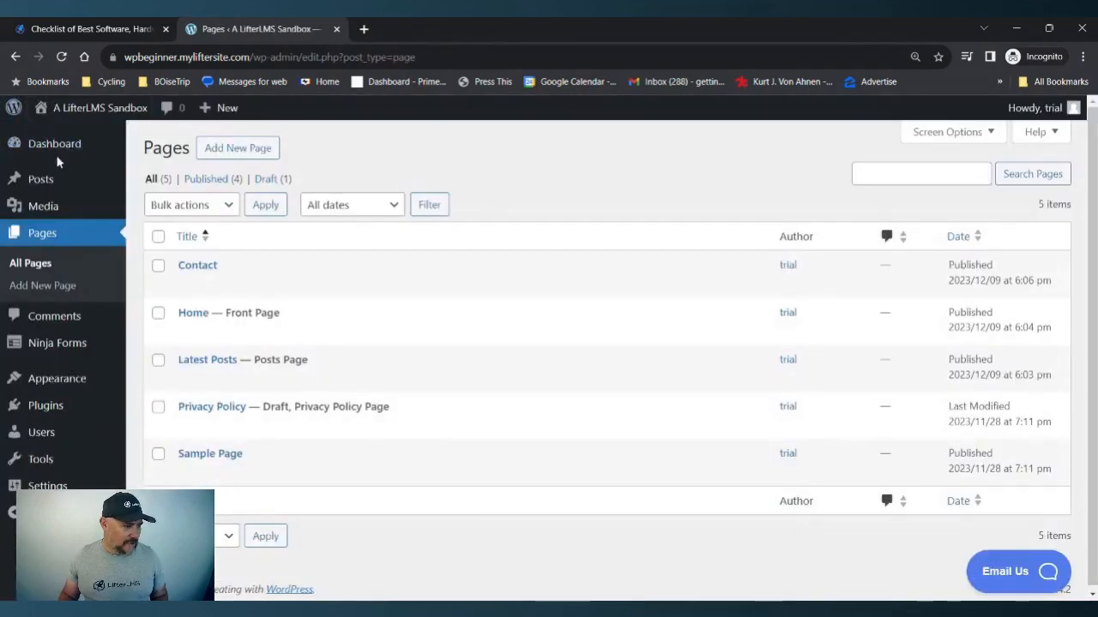
{"action": "left_click", "coordinate": [94, 109]}
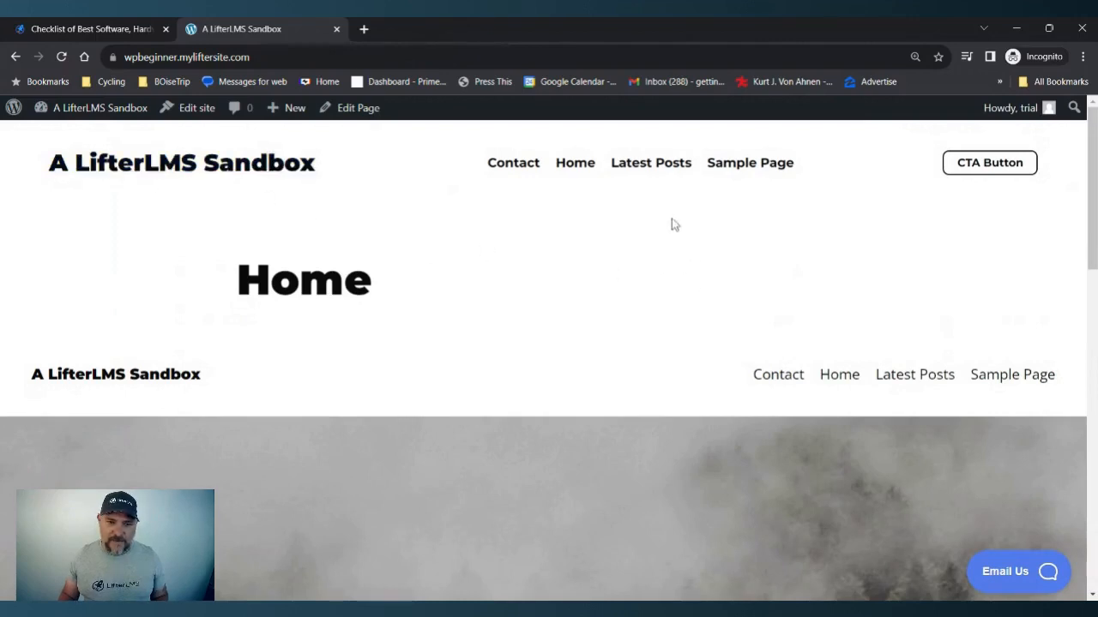
{"action": "left_click", "coordinate": [517, 168]}
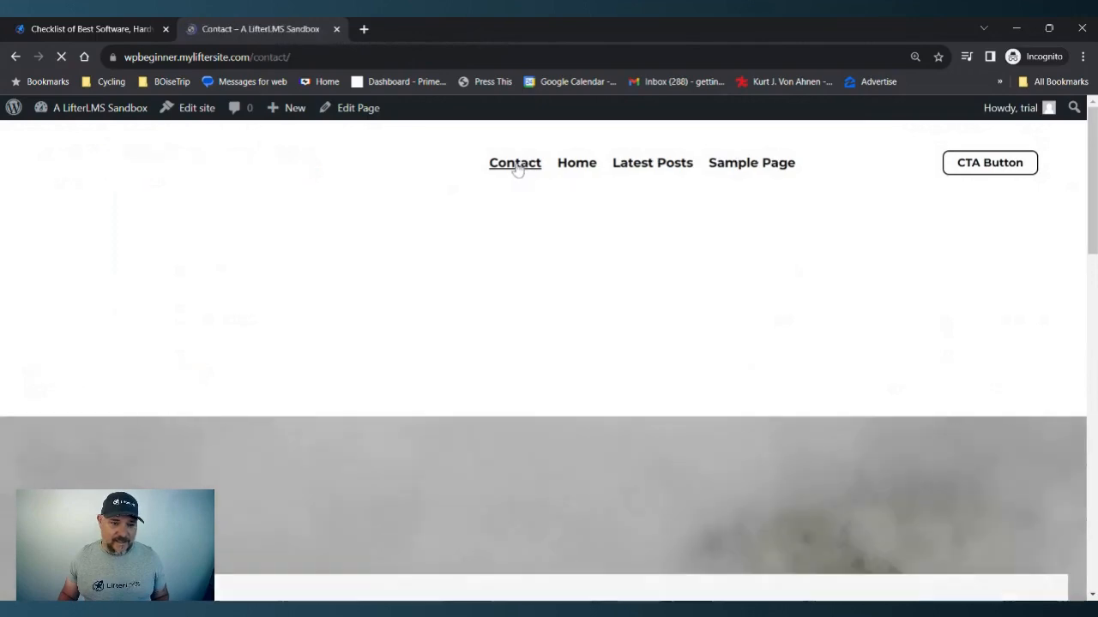
{"action": "scroll", "coordinate": [282, 468], "scroll_direction": "down", "scroll_amount": 5}
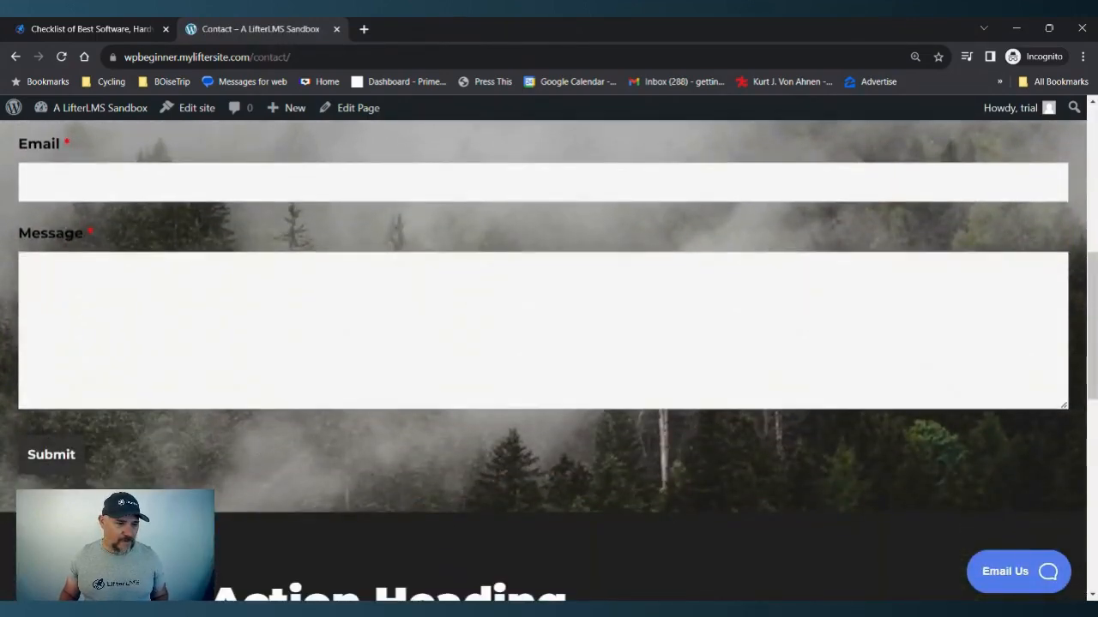
{"action": "scroll", "coordinate": [319, 397], "scroll_direction": "down", "scroll_amount": 3}
{"action": "scroll", "coordinate": [319, 397], "scroll_direction": "up", "scroll_amount": 3}
{"action": "scroll", "coordinate": [317, 395], "scroll_direction": "up", "scroll_amount": 3}
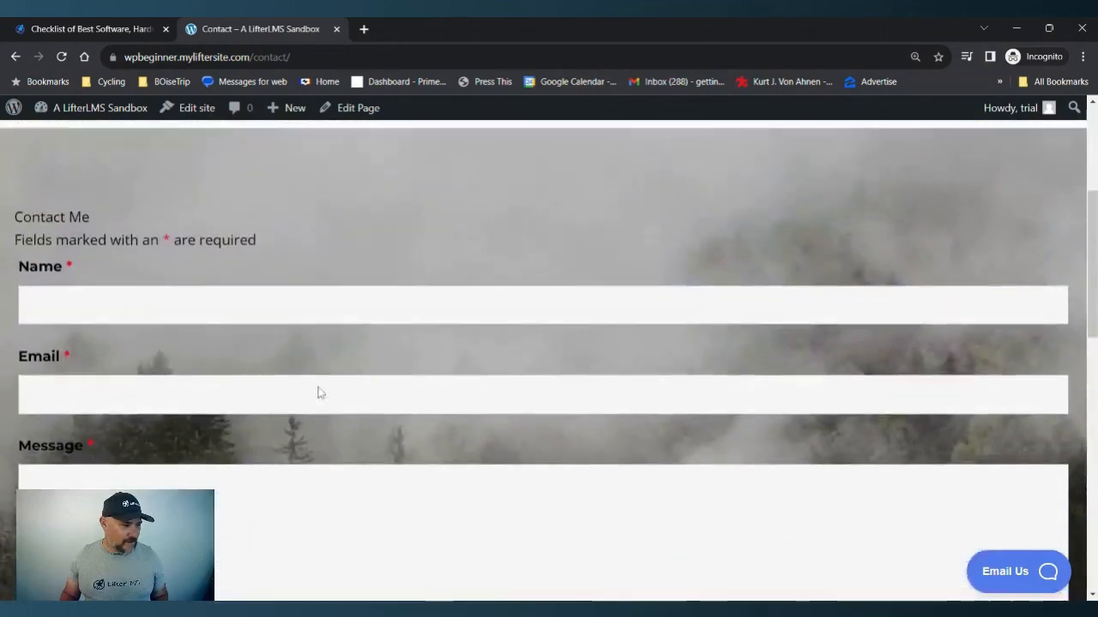
{"action": "scroll", "coordinate": [437, 349], "scroll_direction": "down", "scroll_amount": 2}
{"action": "scroll", "coordinate": [436, 349], "scroll_direction": "up", "scroll_amount": 3}
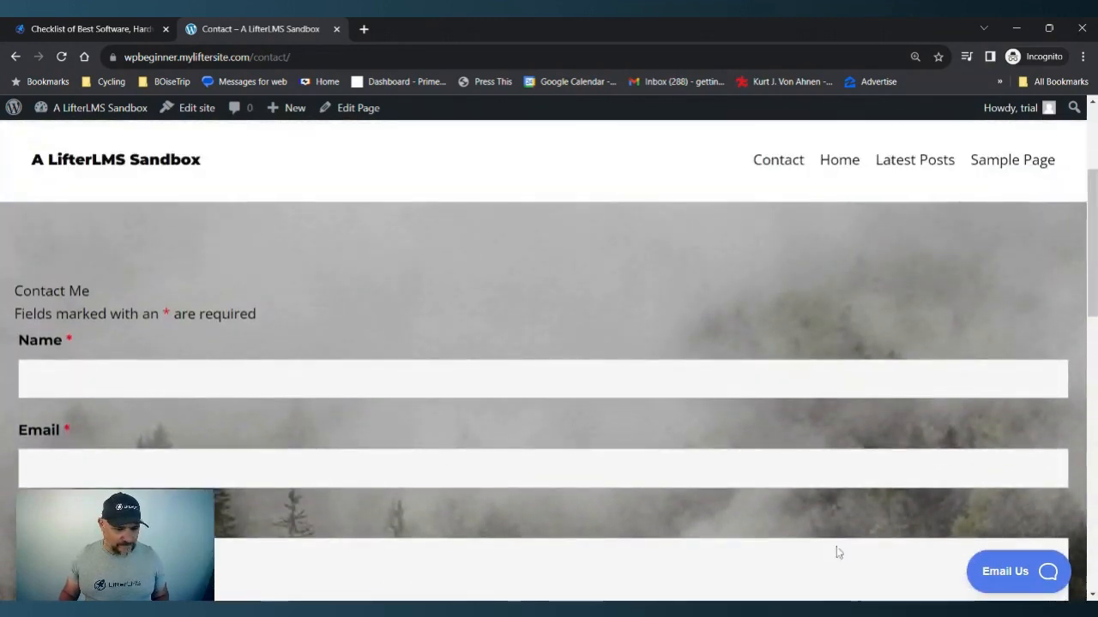